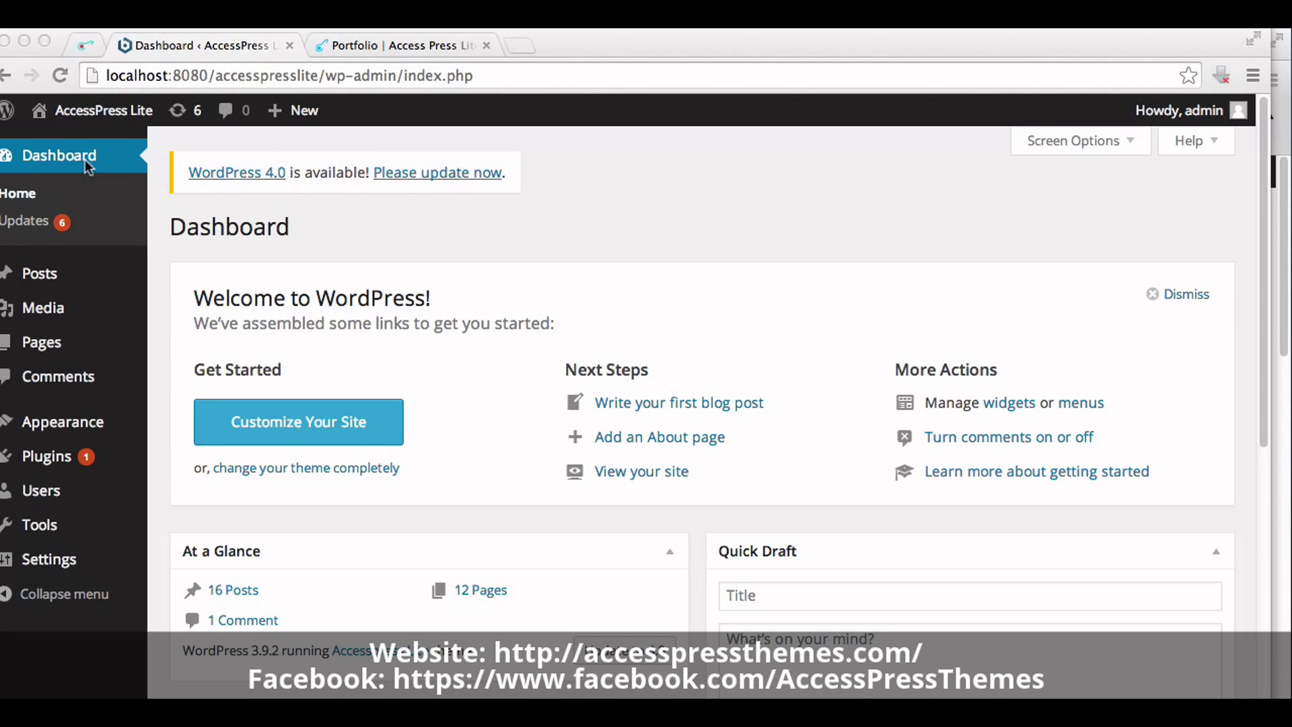
# Create a post category named 'Portfolio' from the Posts > Categories page.
pyautogui.click(40, 281)
pyautogui.moveTo(45, 277)
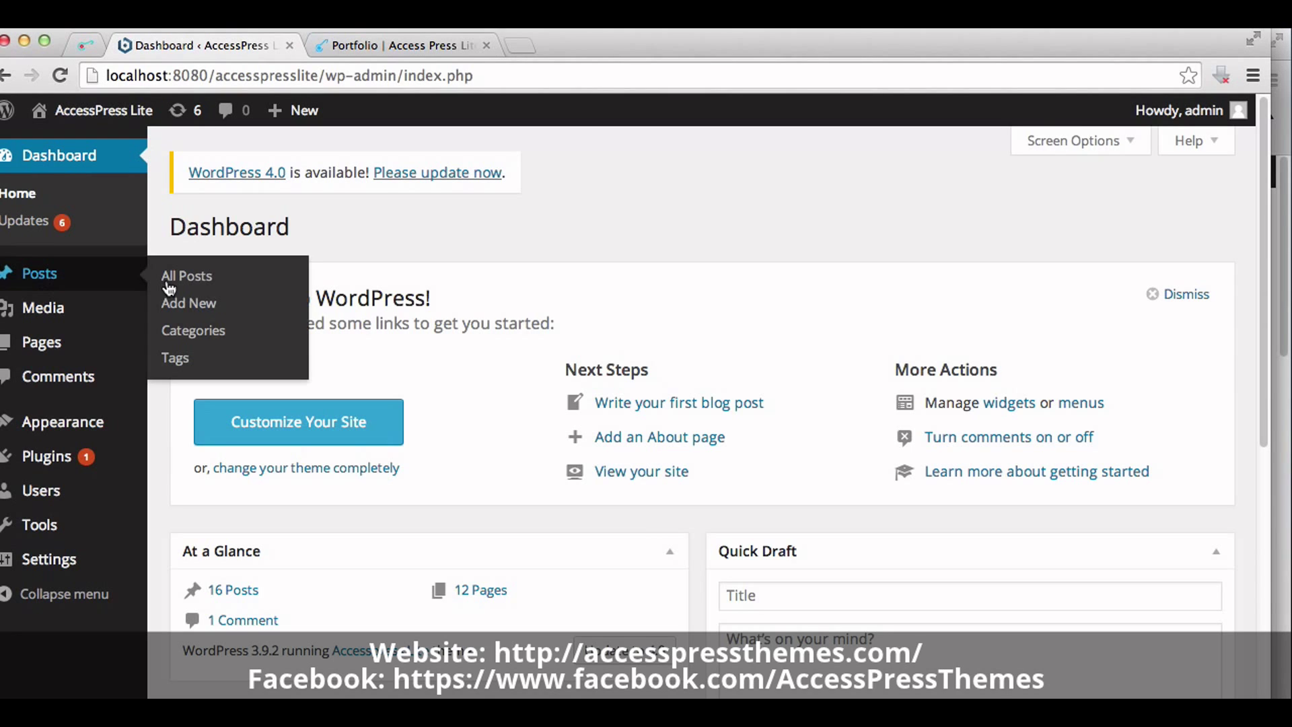
pyautogui.click(178, 340)
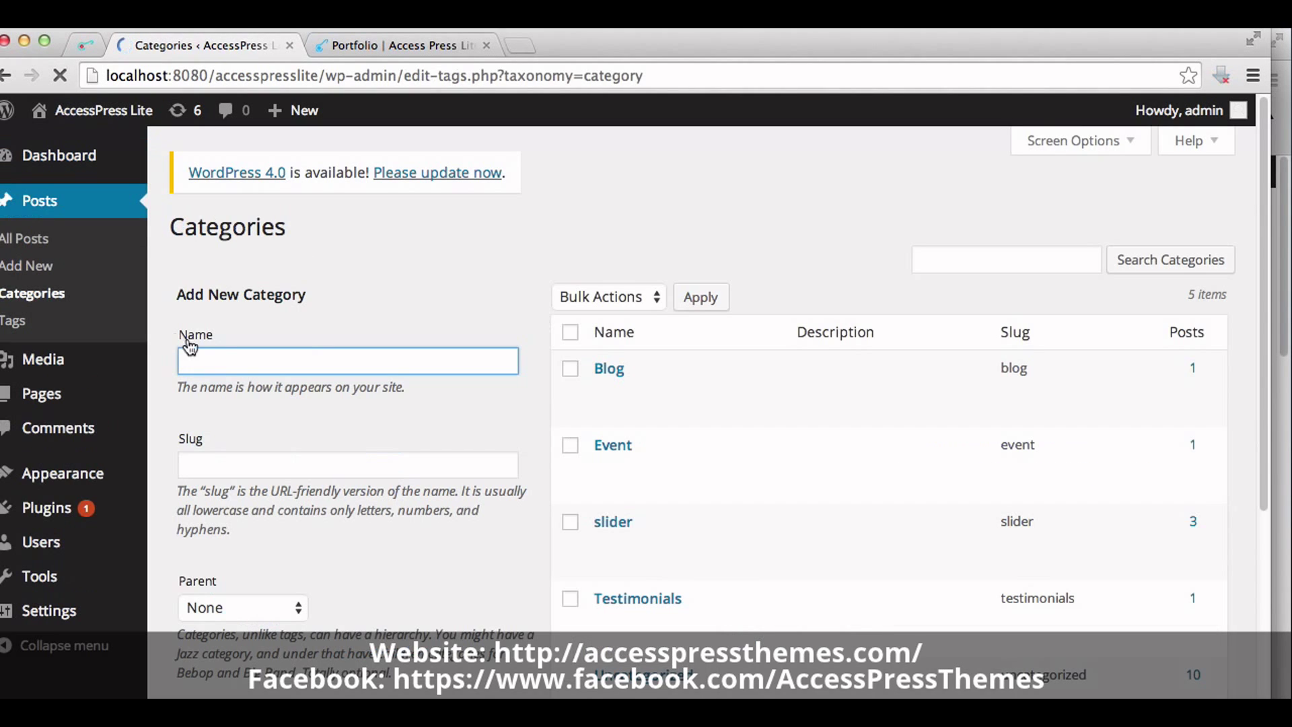
pyautogui.click(230, 366)
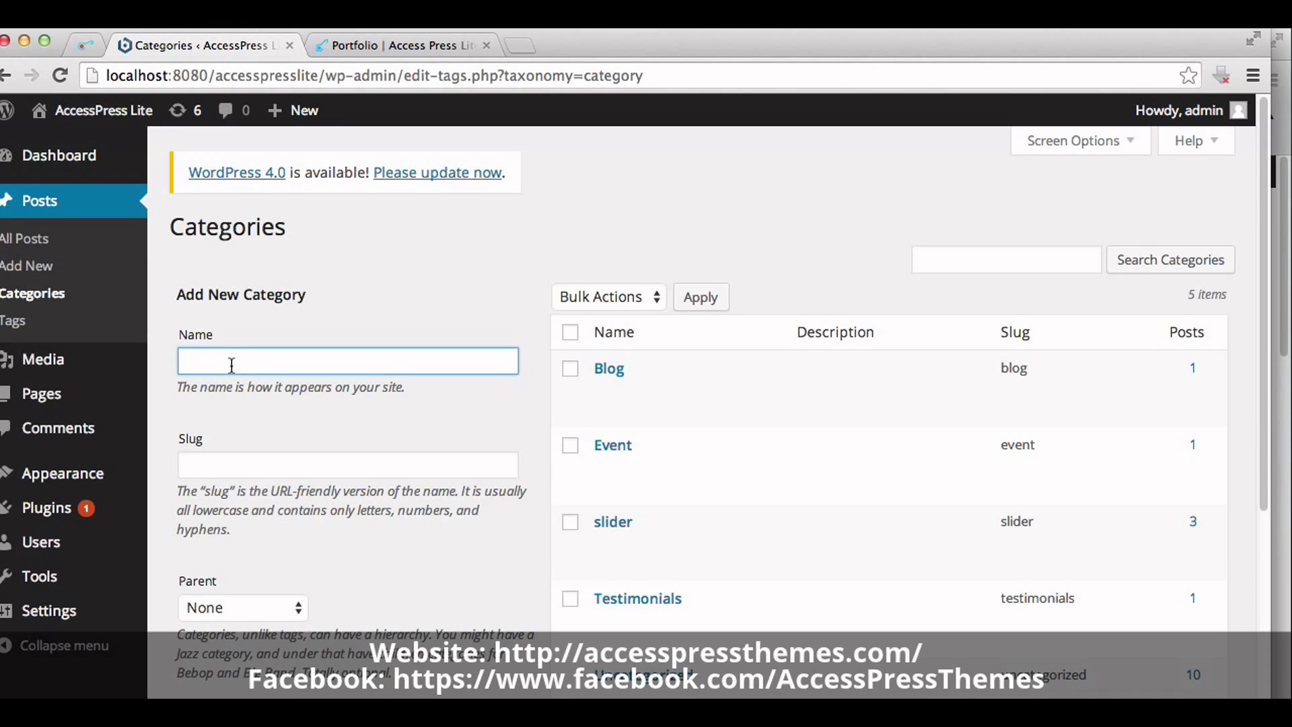
pyautogui.write('Portfolio')
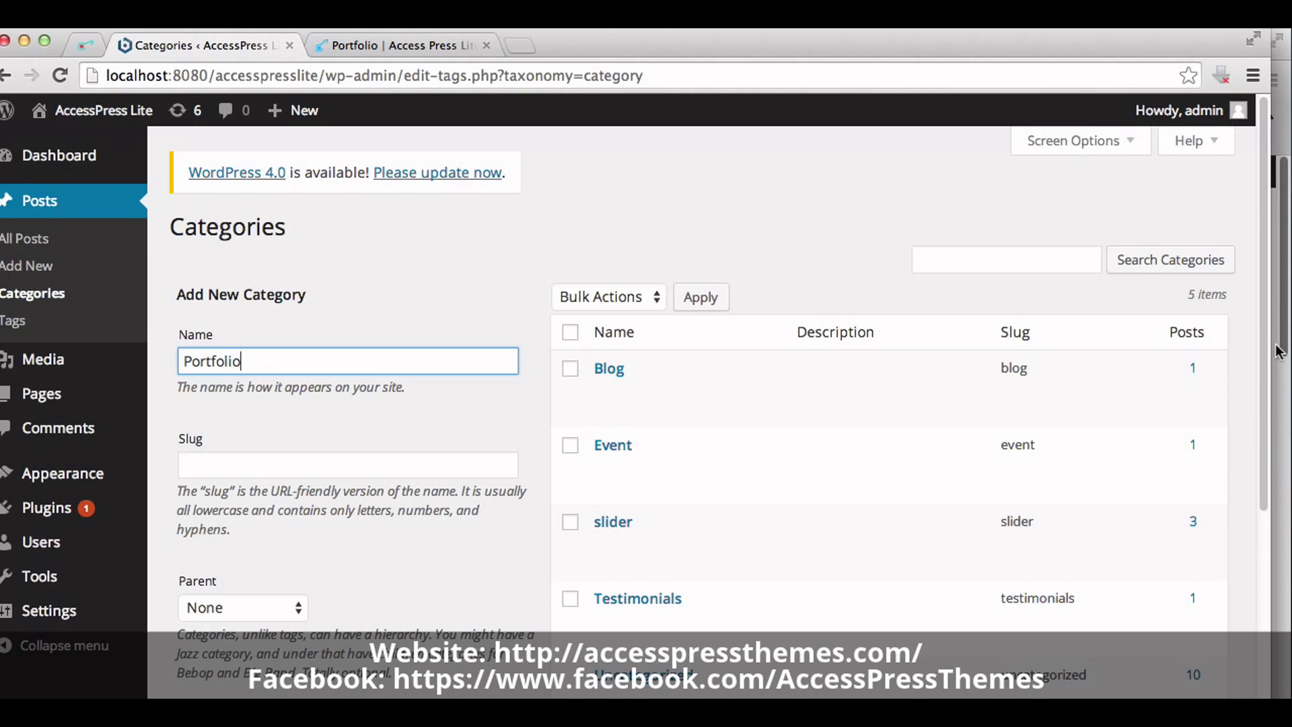
pyautogui.click(1265, 368)
pyautogui.moveTo(1265, 369); pyautogui.dragTo(1282, 565)
pyautogui.click(241, 625)
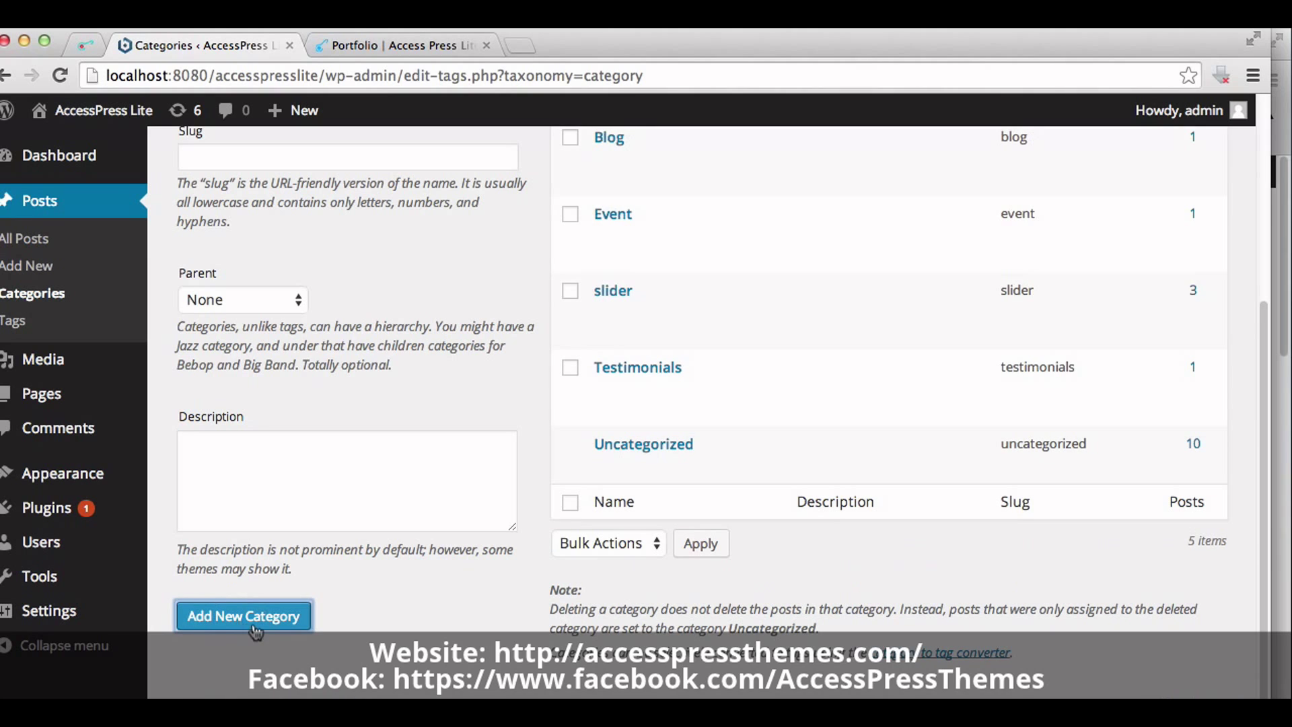
pyautogui.moveTo(1262, 331); pyautogui.dragTo(1268, 168)
pyautogui.moveTo(570, 331)
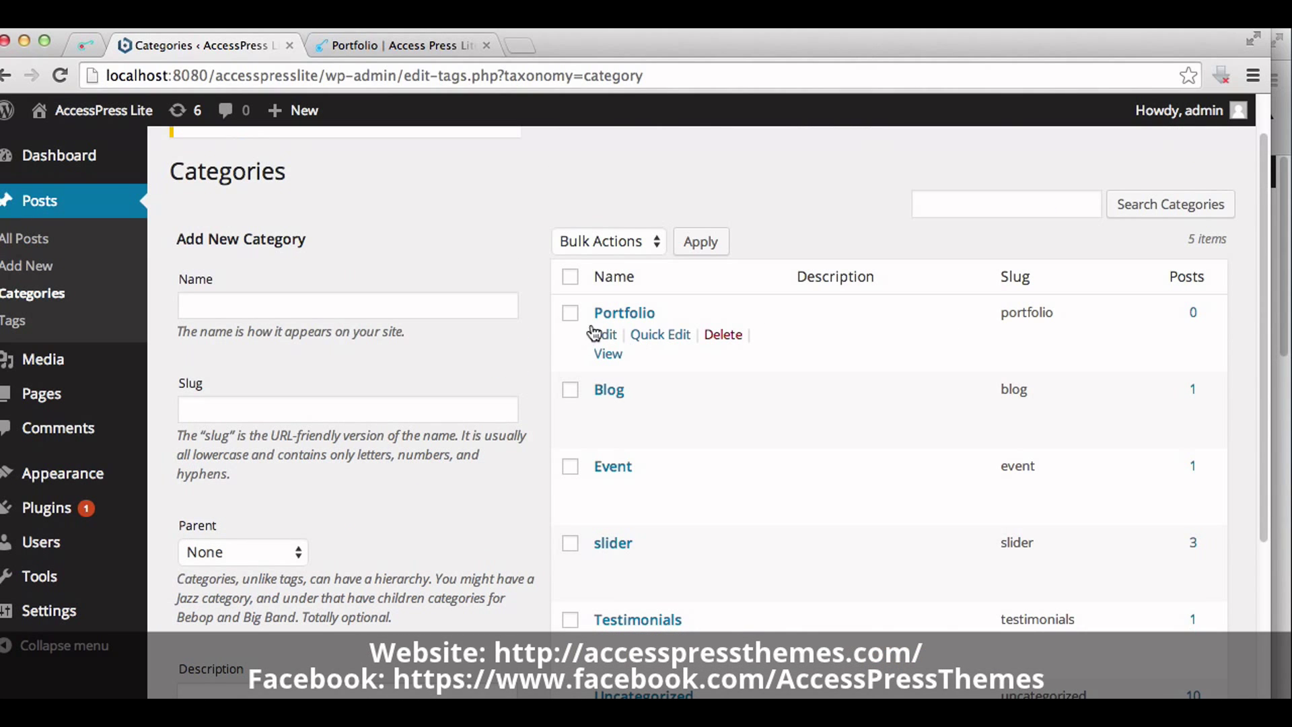
# In AccessPress Lite Theme Options, set the Portfolio/Products category to Portfolio and save.
pyautogui.moveTo(61, 482)
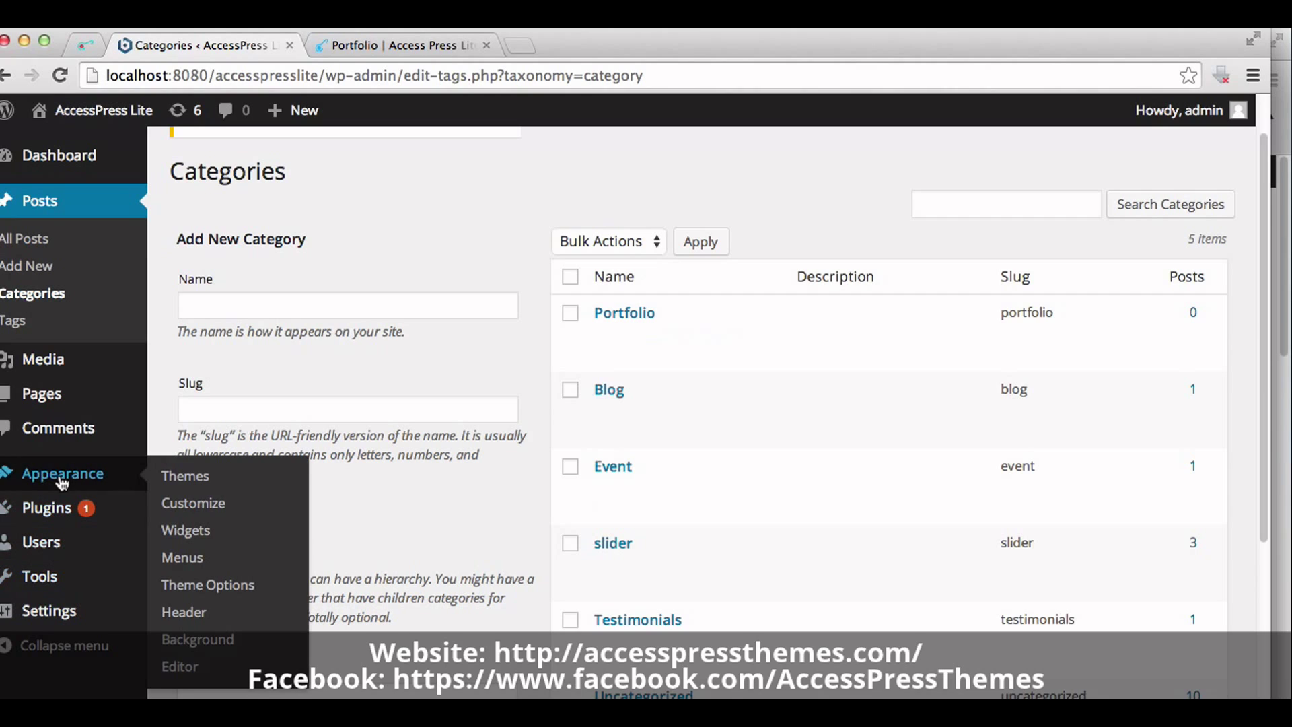
pyautogui.click(186, 590)
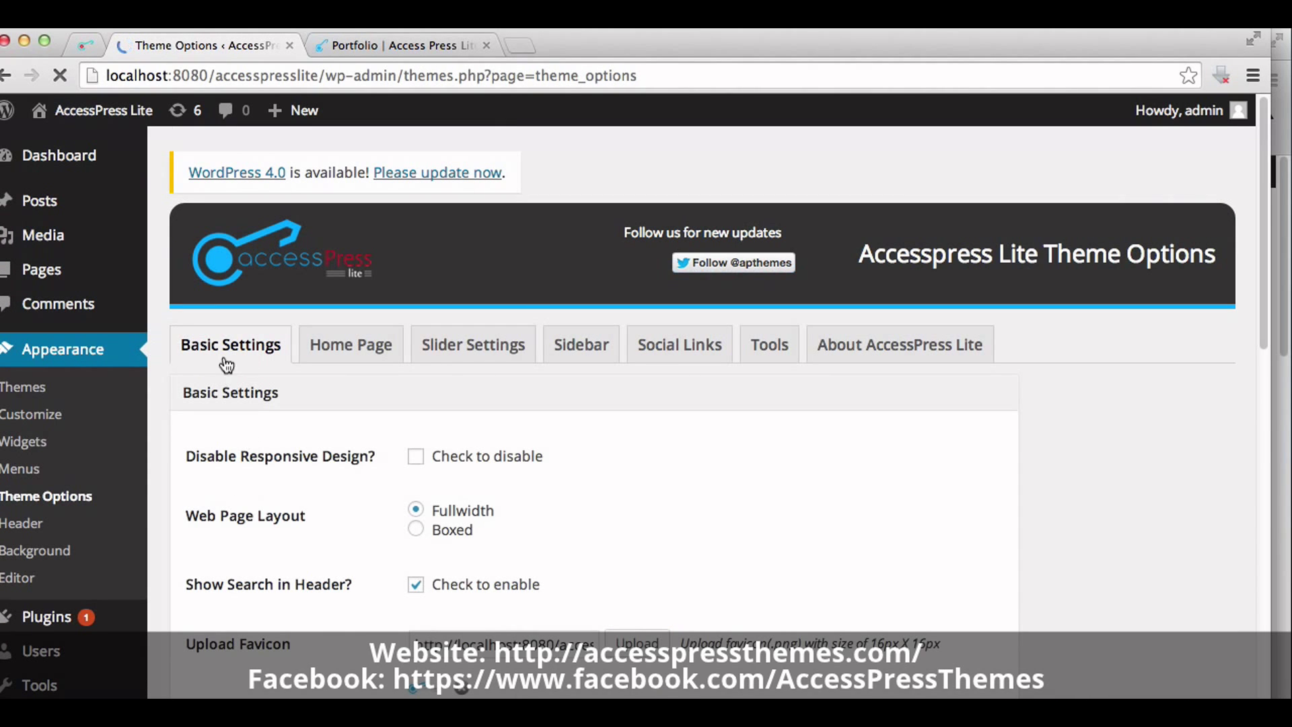
pyautogui.moveTo(1263, 314); pyautogui.dragTo(1275, 636)
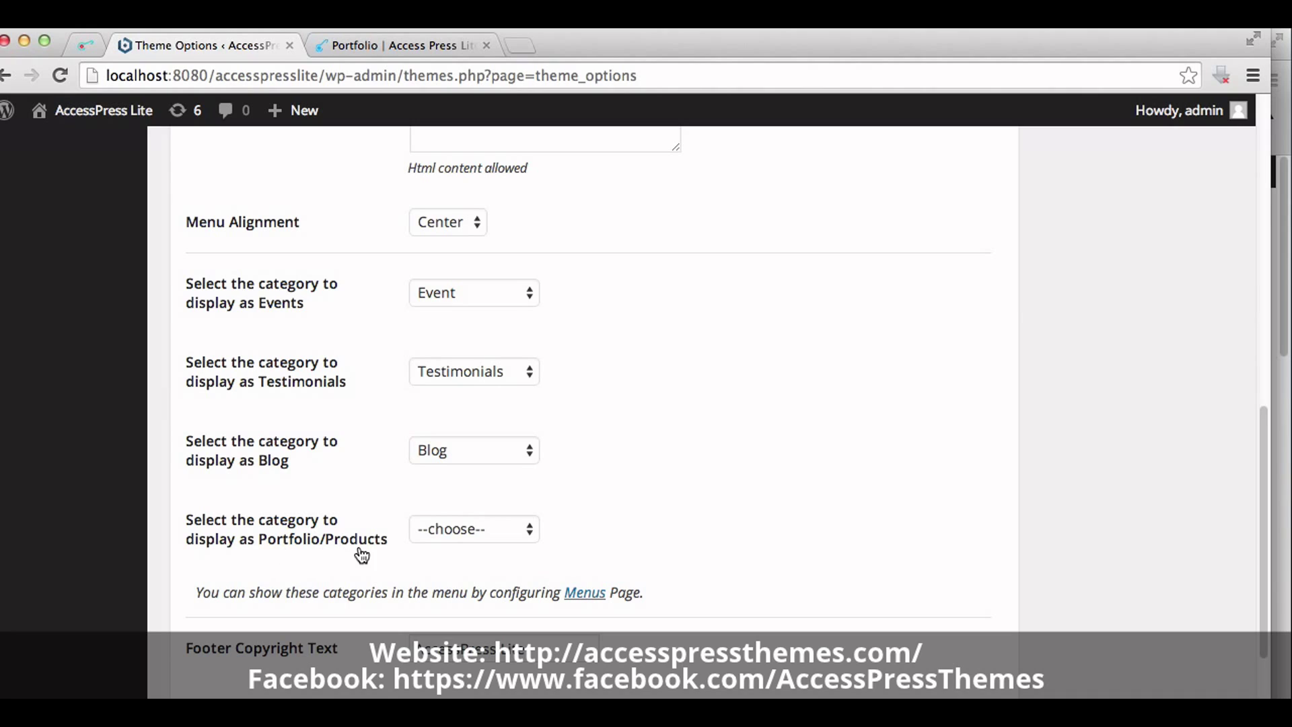
pyautogui.click(432, 531)
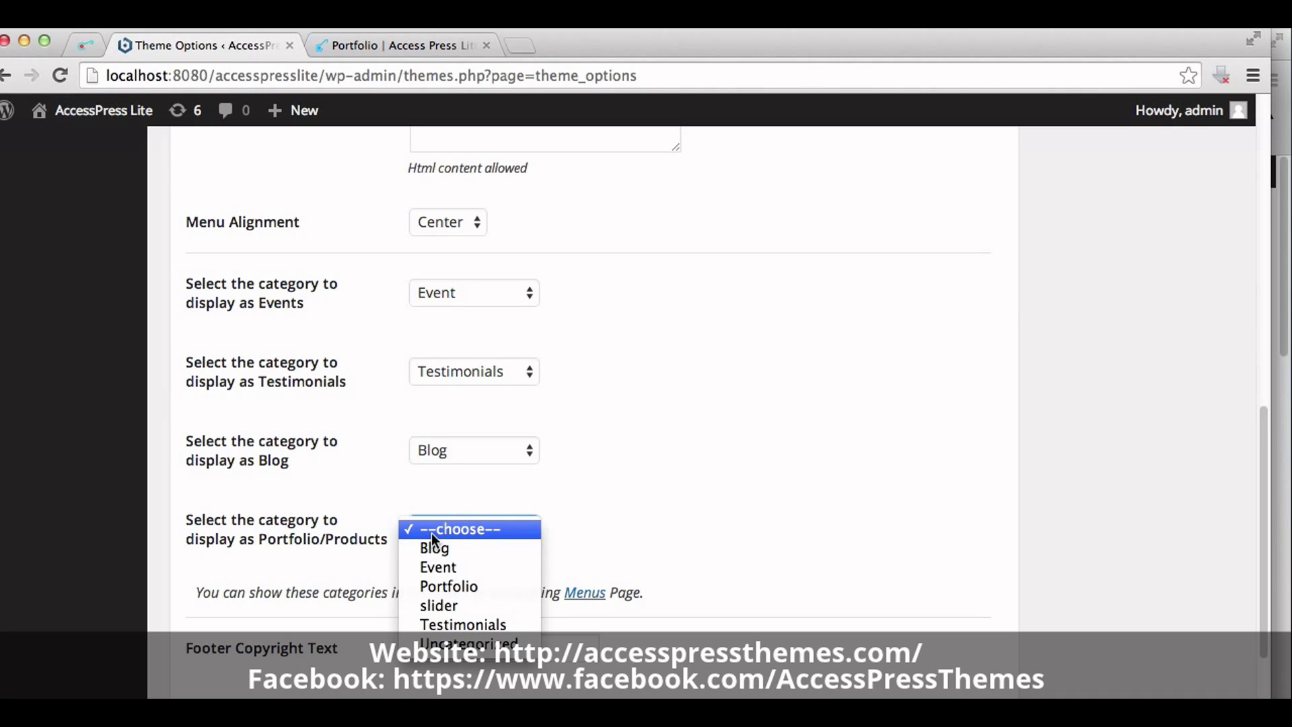
pyautogui.click(449, 584)
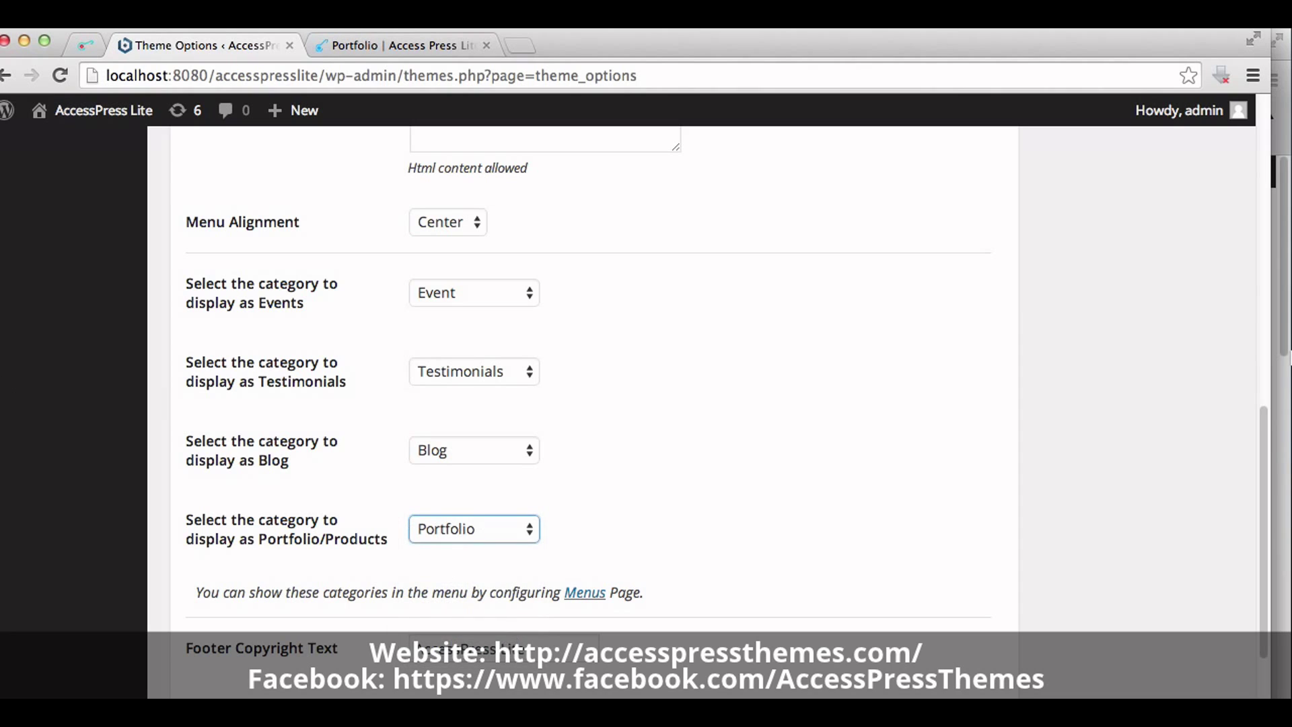
pyautogui.moveTo(1258, 446); pyautogui.dragTo(1263, 504)
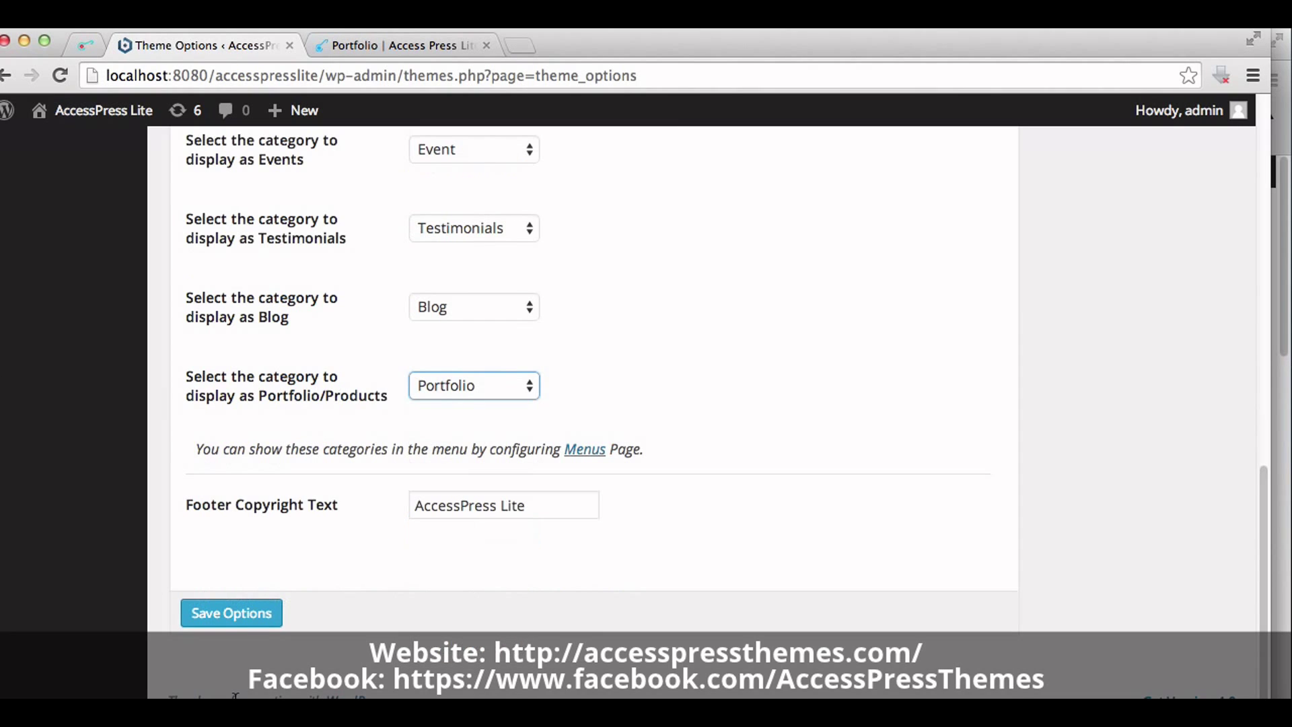
pyautogui.click(241, 630)
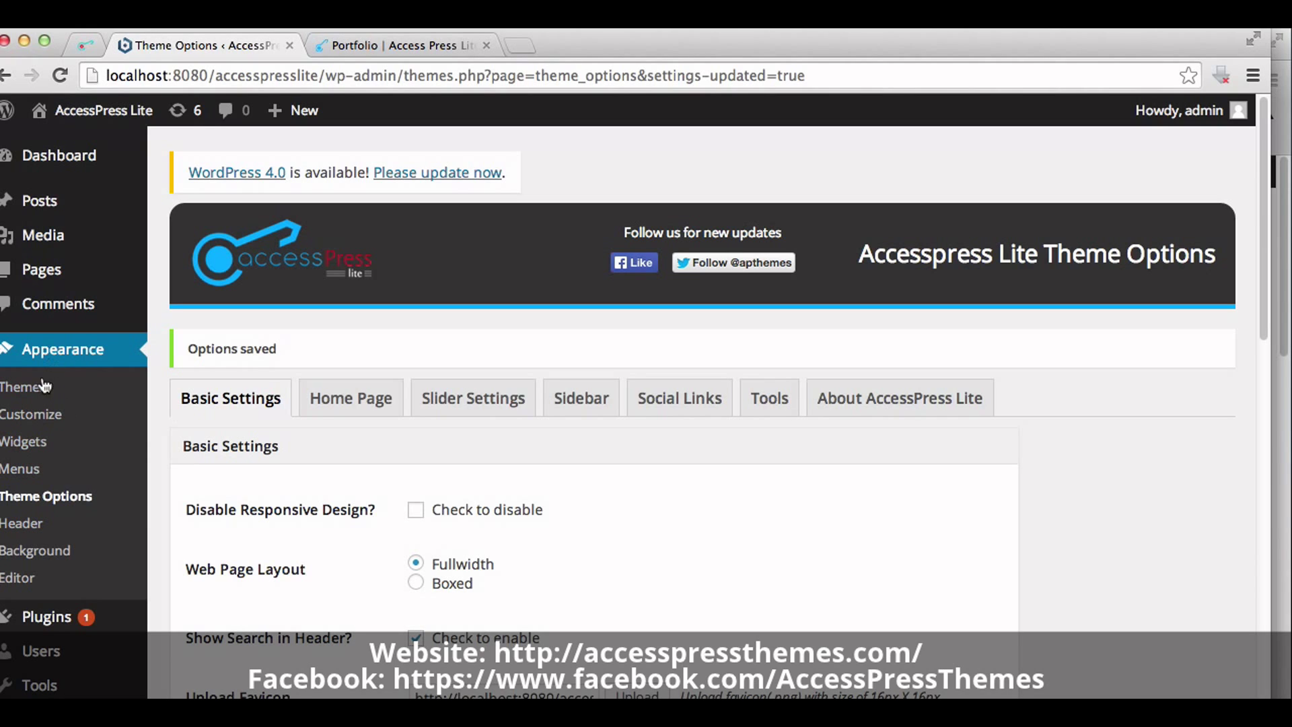
# Add the Portfolio category as an item to the menu named MENU and save it.
pyautogui.click(20, 474)
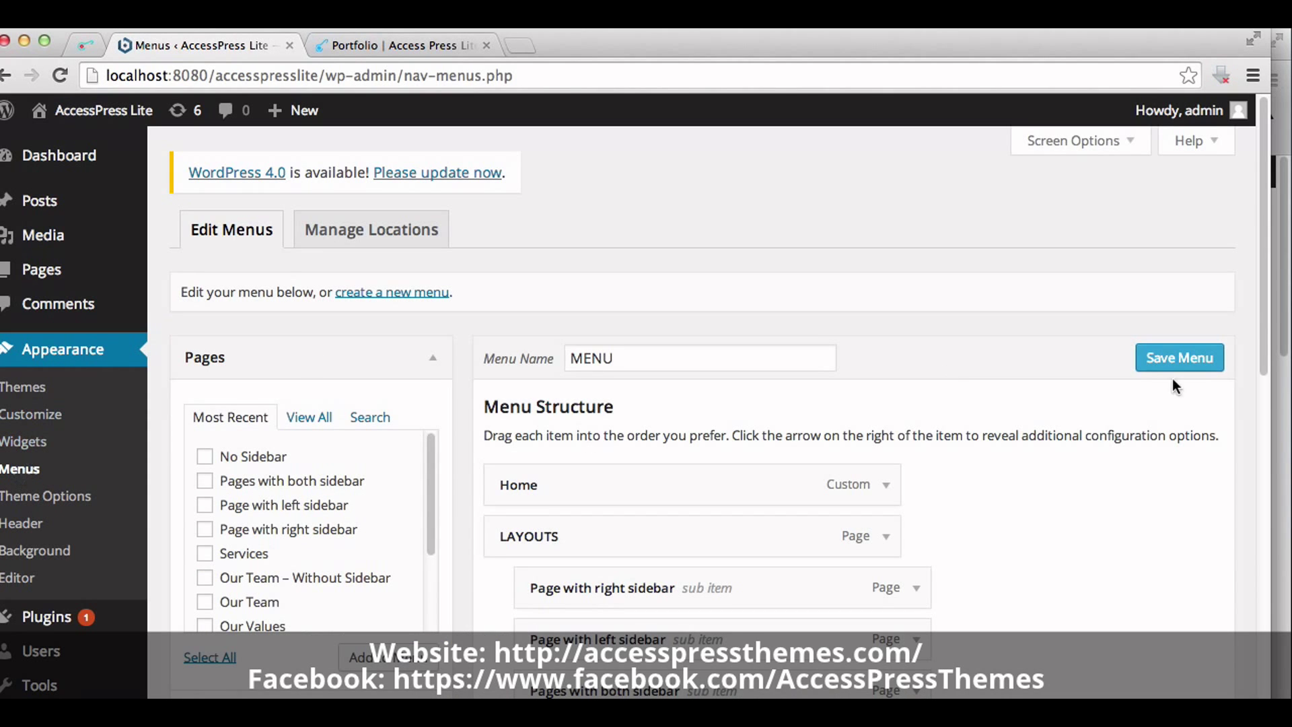
pyautogui.moveTo(1264, 380); pyautogui.dragTo(1260, 479)
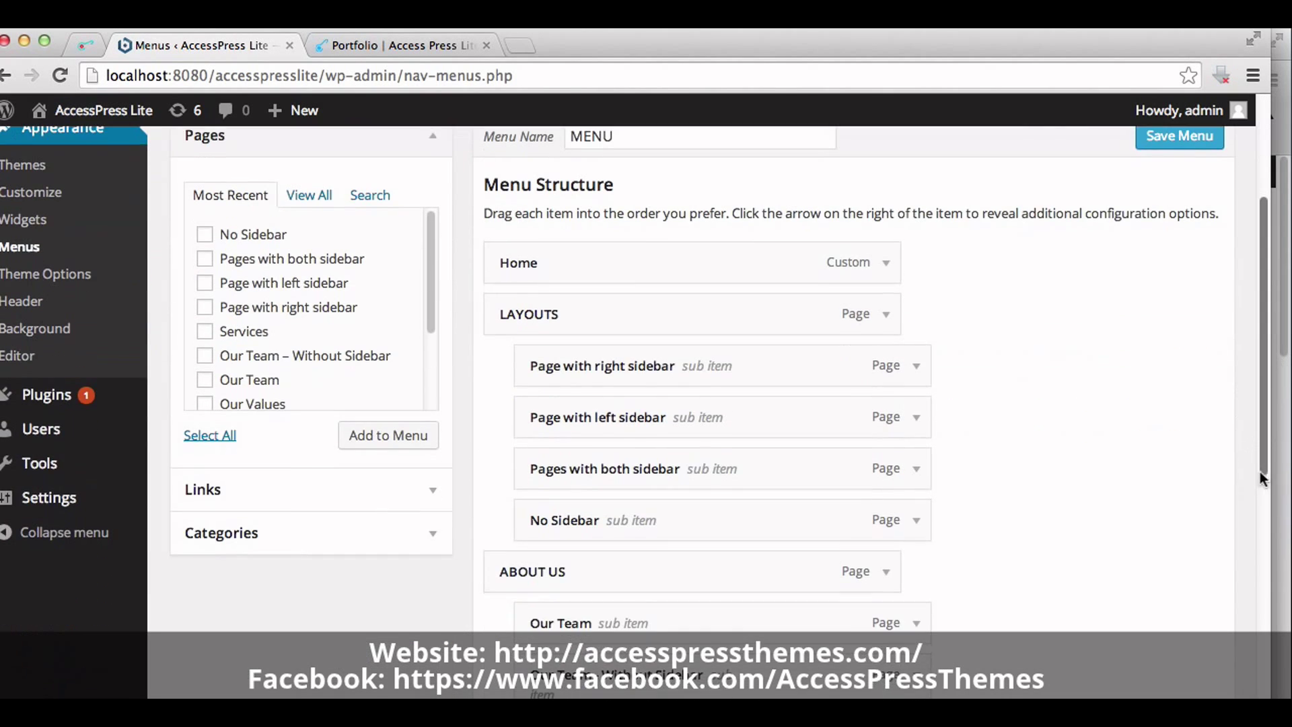
pyautogui.click(214, 551)
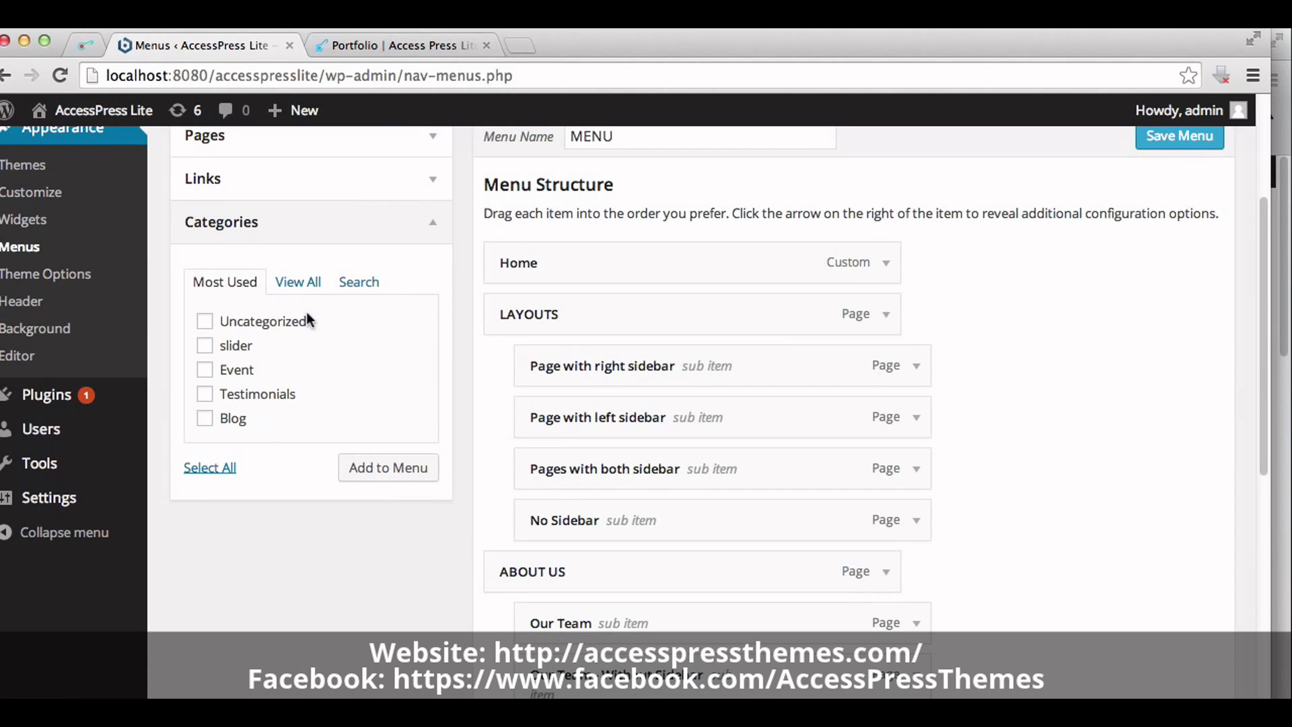
pyautogui.click(303, 290)
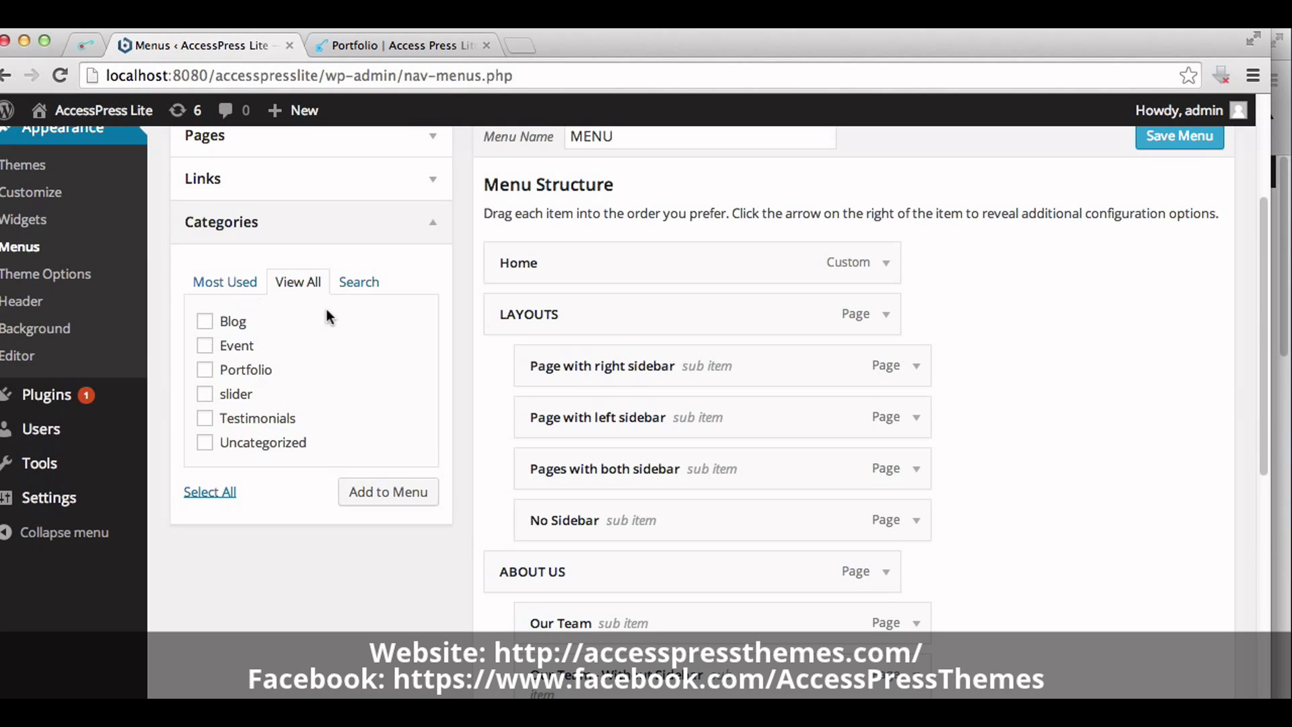
pyautogui.click(205, 369)
pyautogui.click(372, 497)
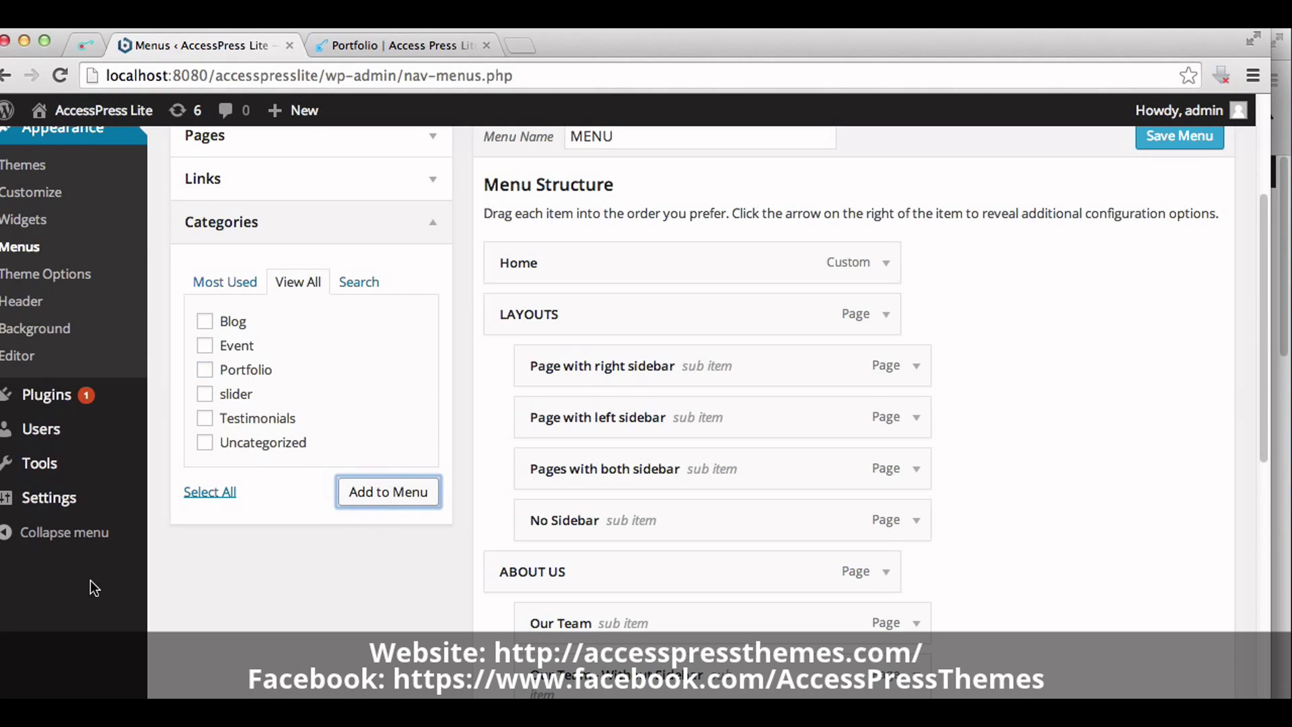
pyautogui.moveTo(1262, 414); pyautogui.dragTo(1265, 673)
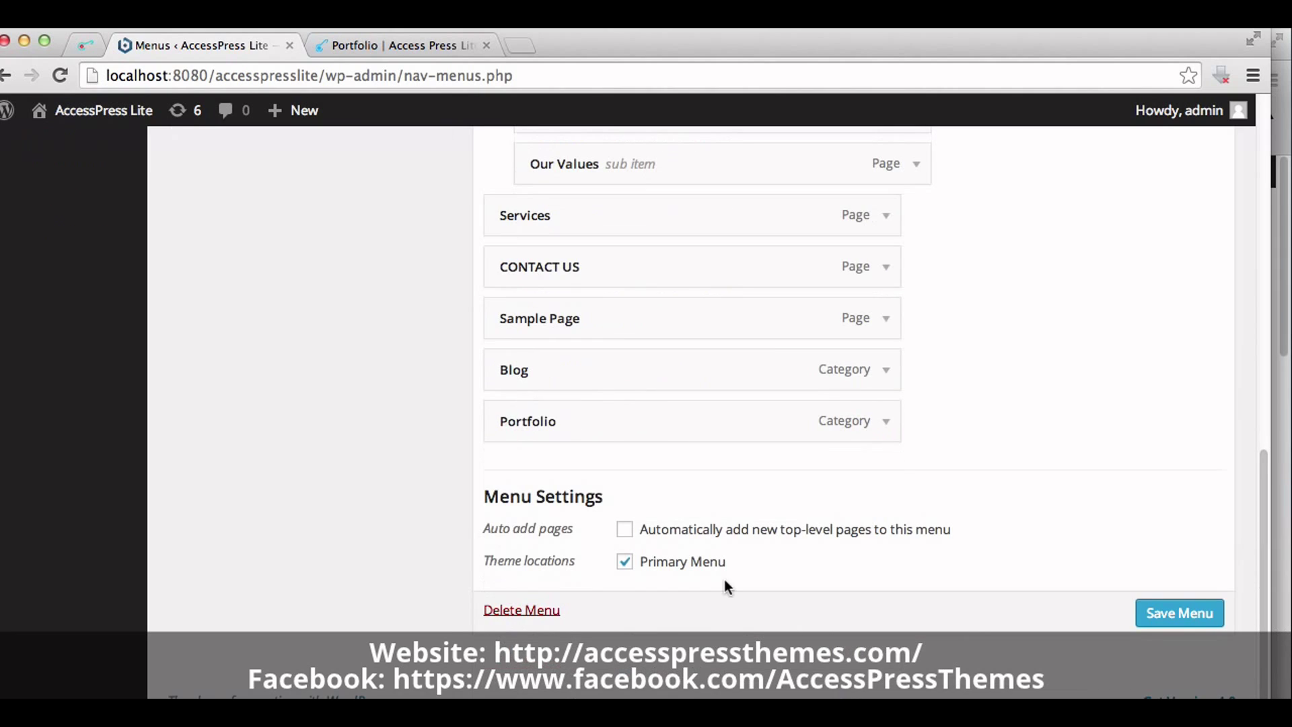
pyautogui.click(1181, 622)
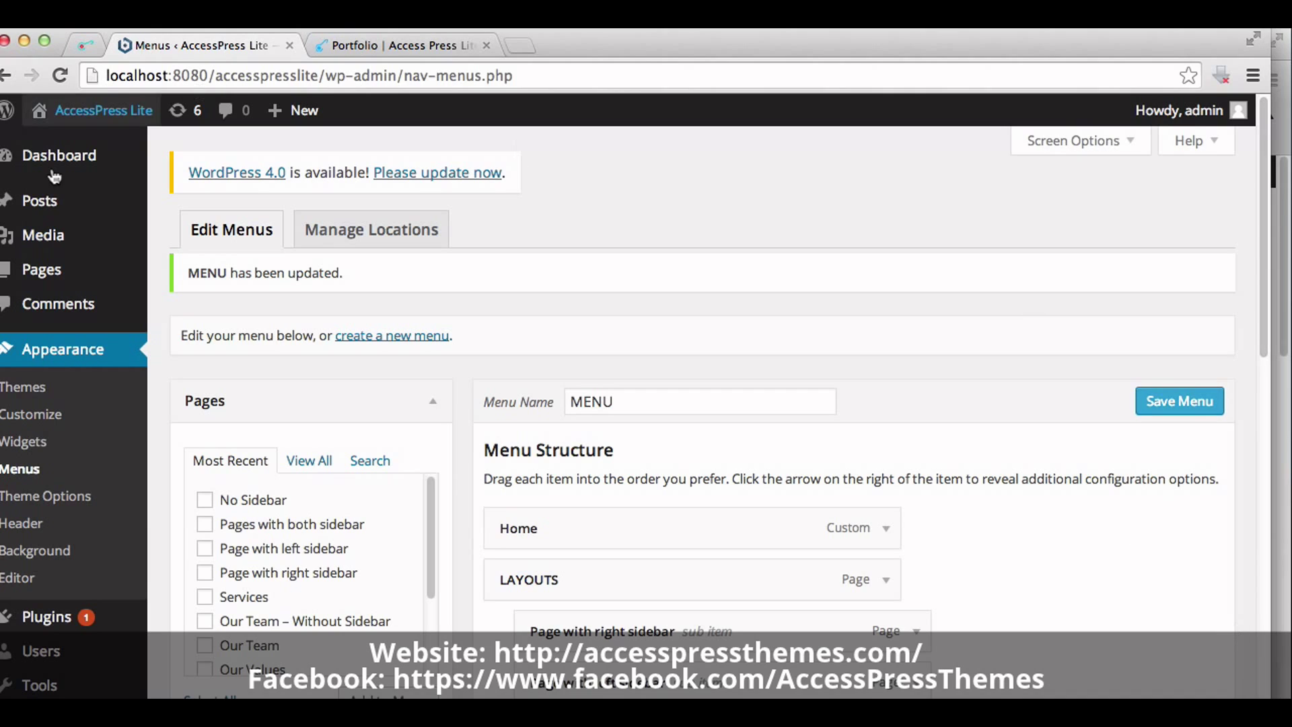
# Start a new post titled 'Portfolio' with body text 'add your description here'.
pyautogui.moveTo(44, 205)
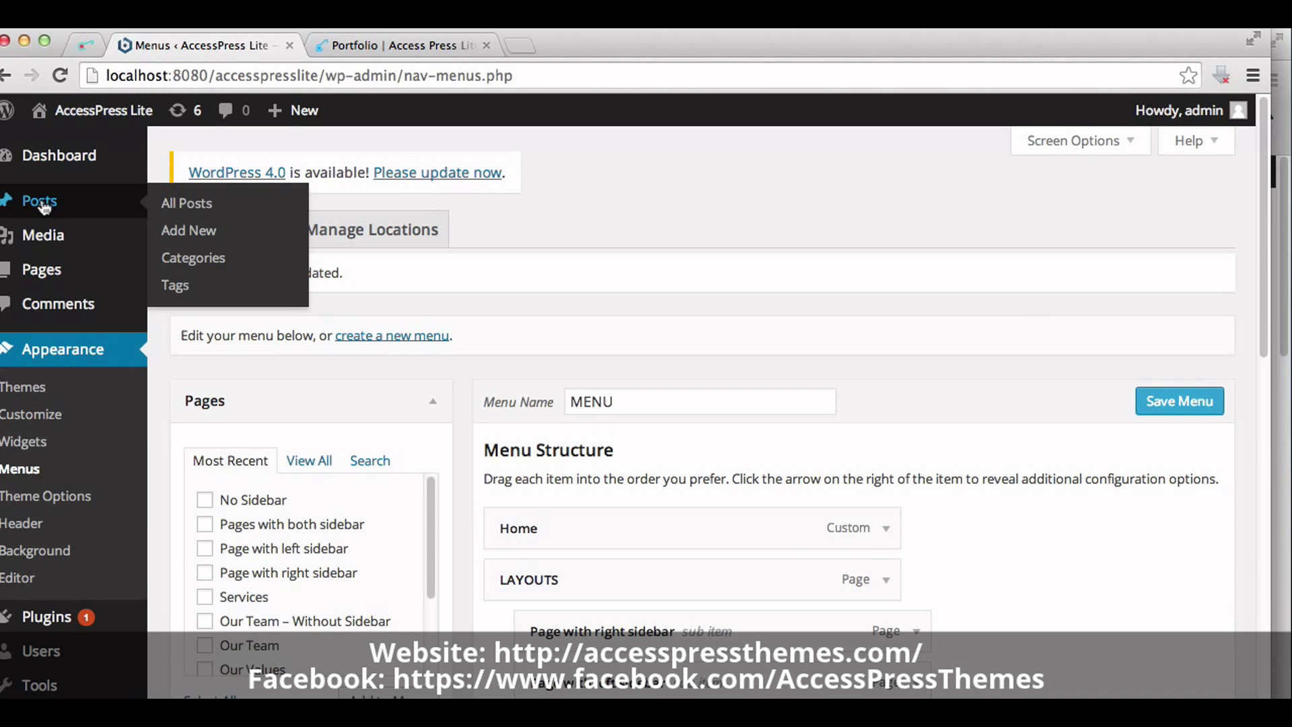
pyautogui.click(191, 236)
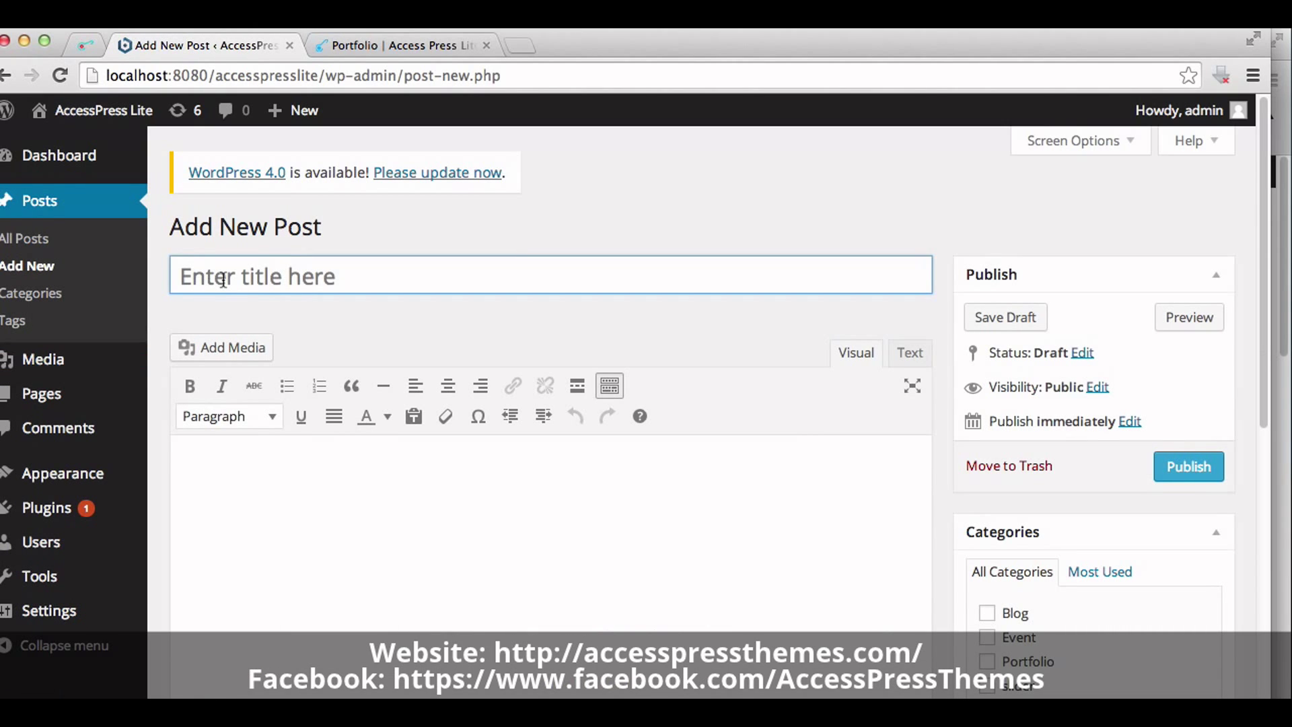
pyautogui.click(223, 279)
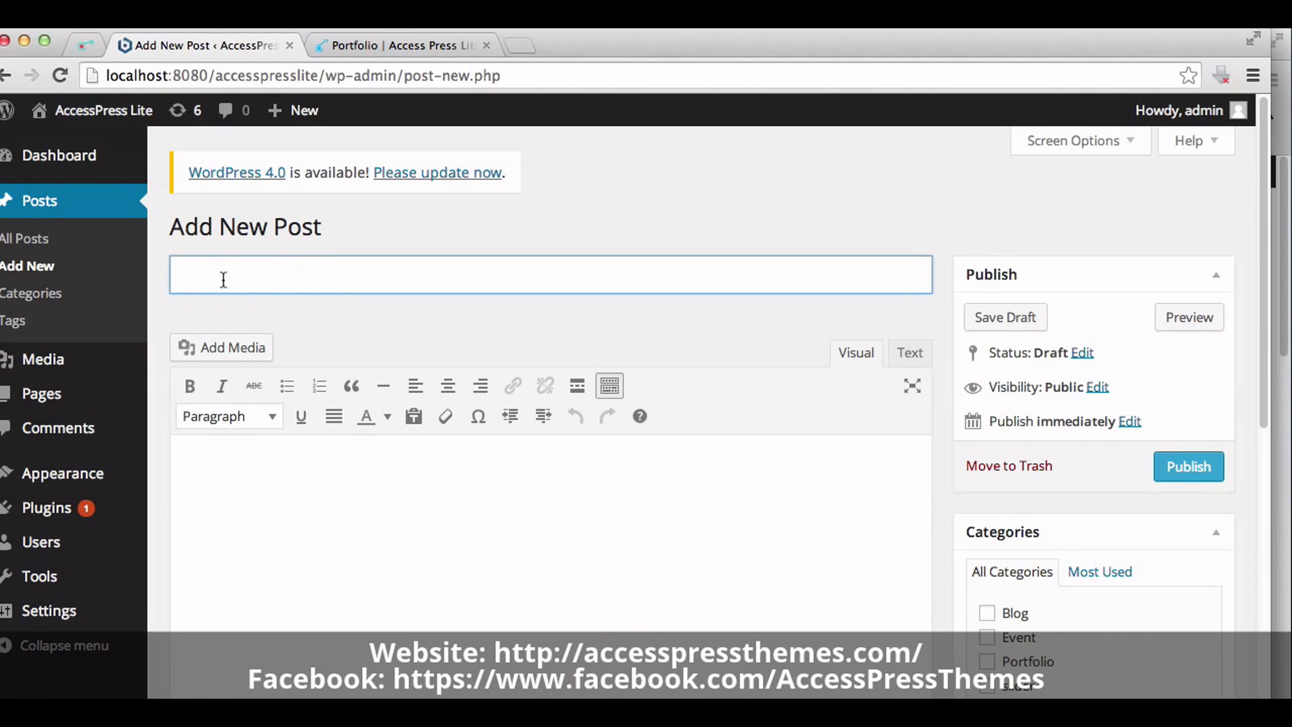
pyautogui.write('Portfolio')
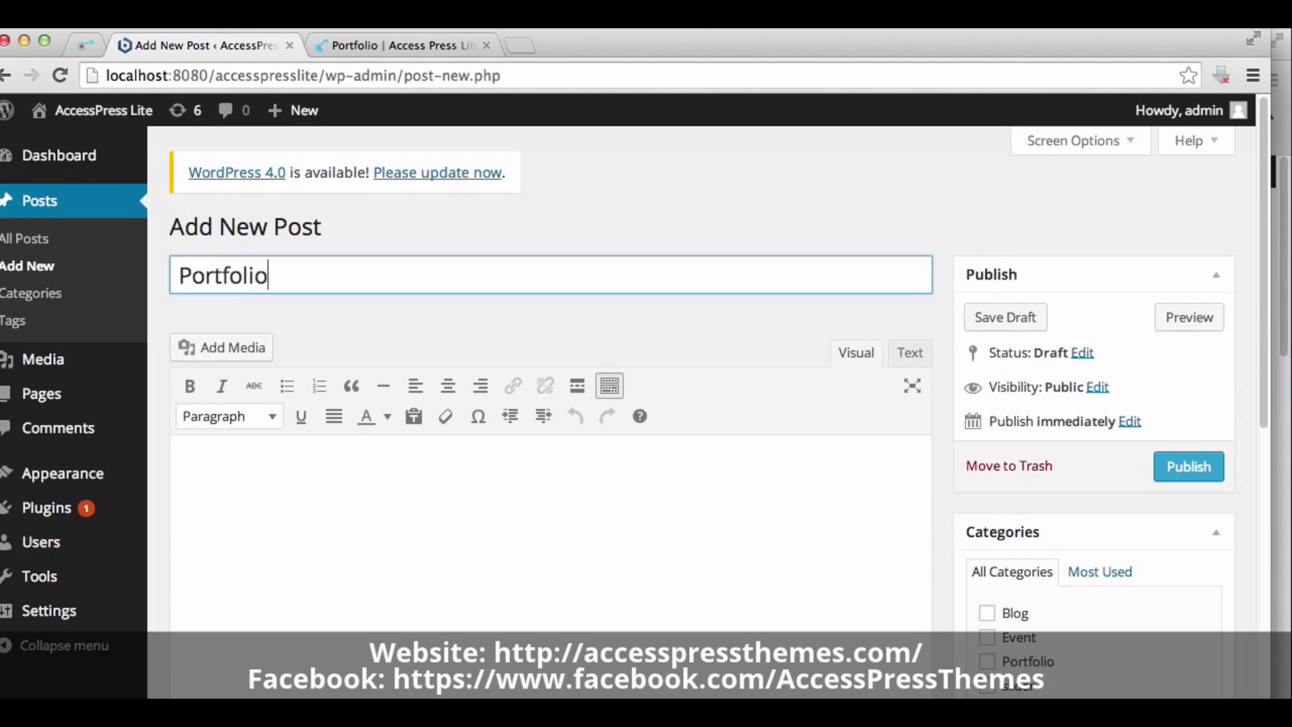
pyautogui.click(228, 448)
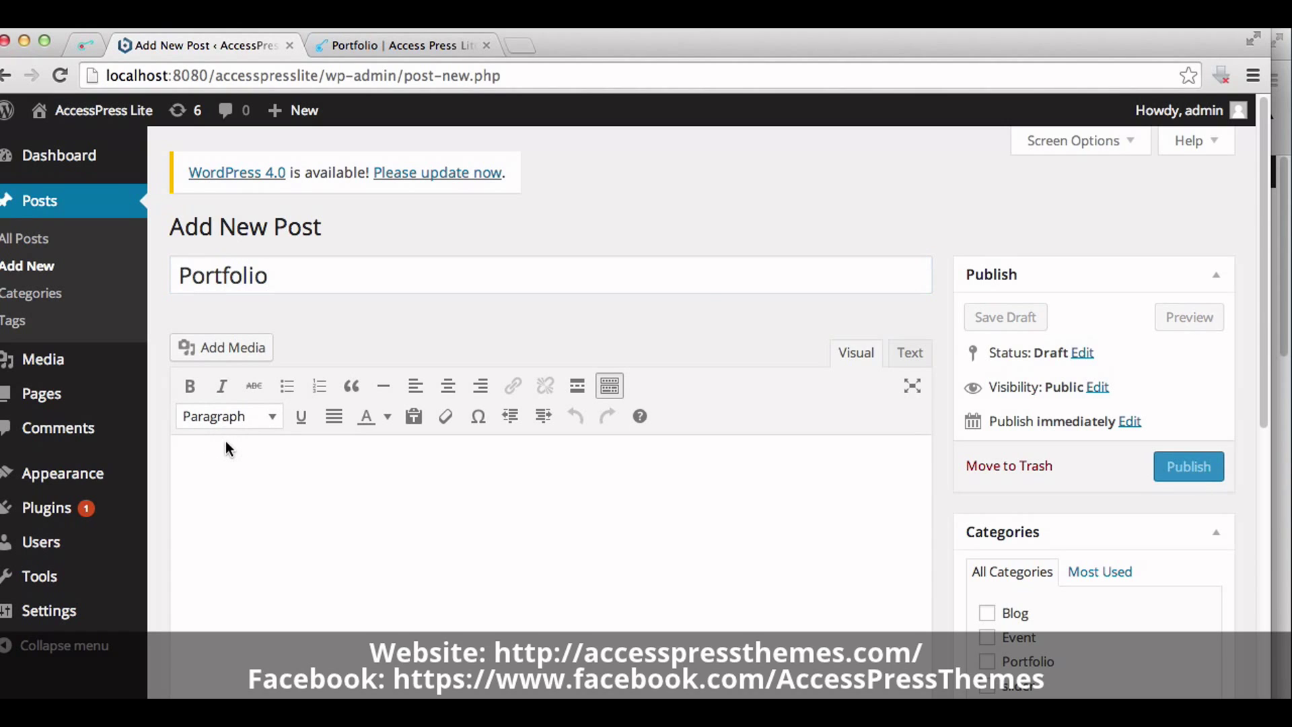
pyautogui.write('add')
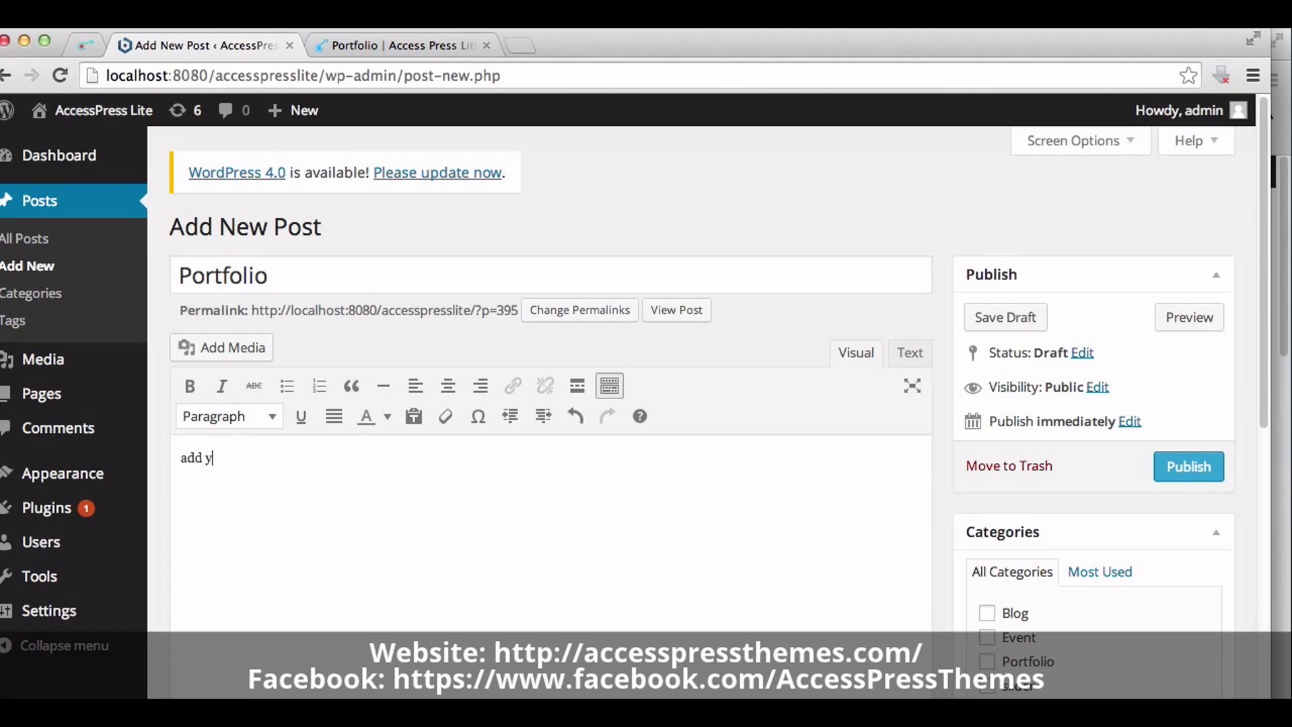
pyautogui.write(' your description h')
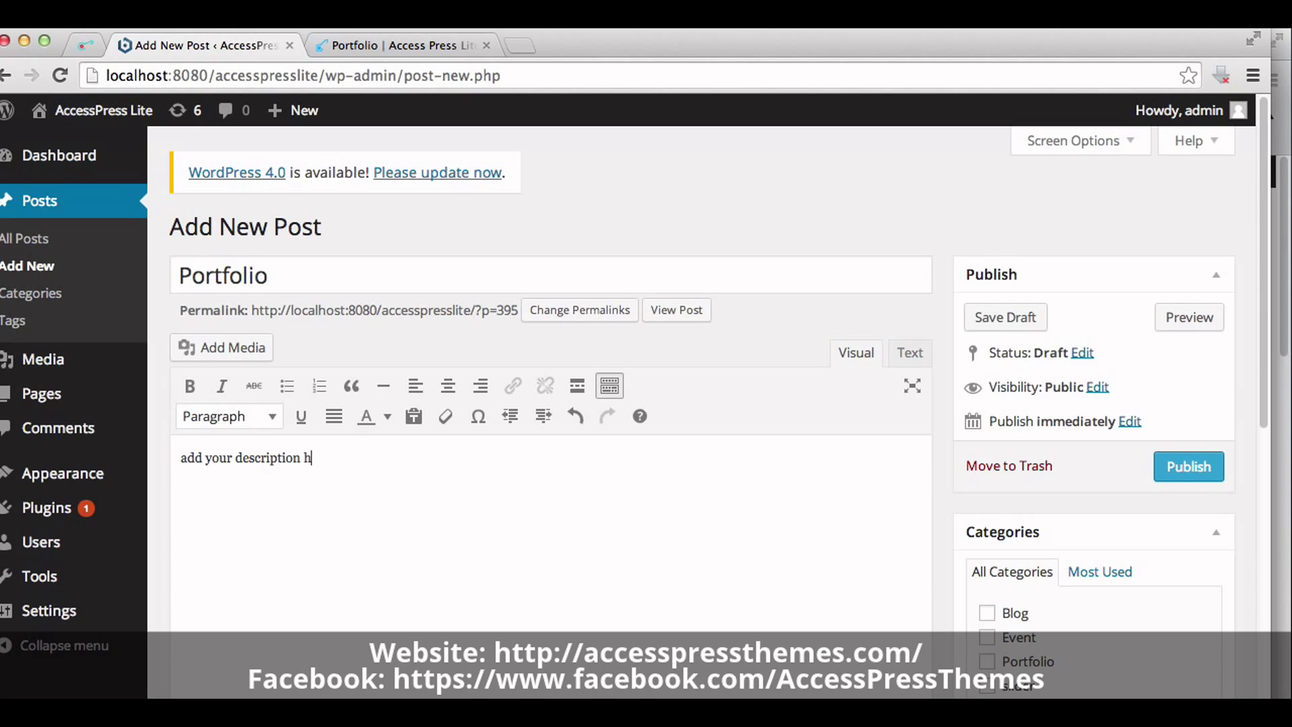
pyautogui.write('ere')
# Set the yellow tulip photo from the Media Library as the post's featured image.
pyautogui.click(1264, 395)
pyautogui.moveTo(1263, 395); pyautogui.dragTo(1263, 642)
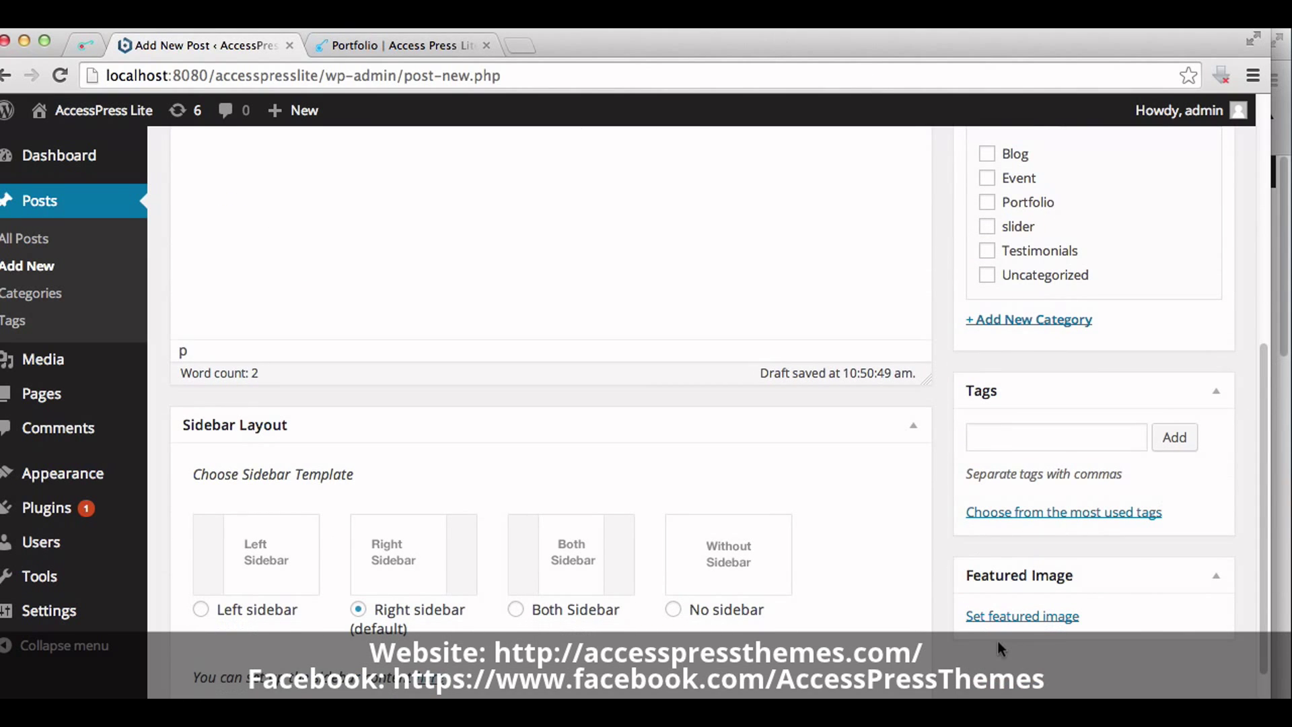
pyautogui.click(1013, 617)
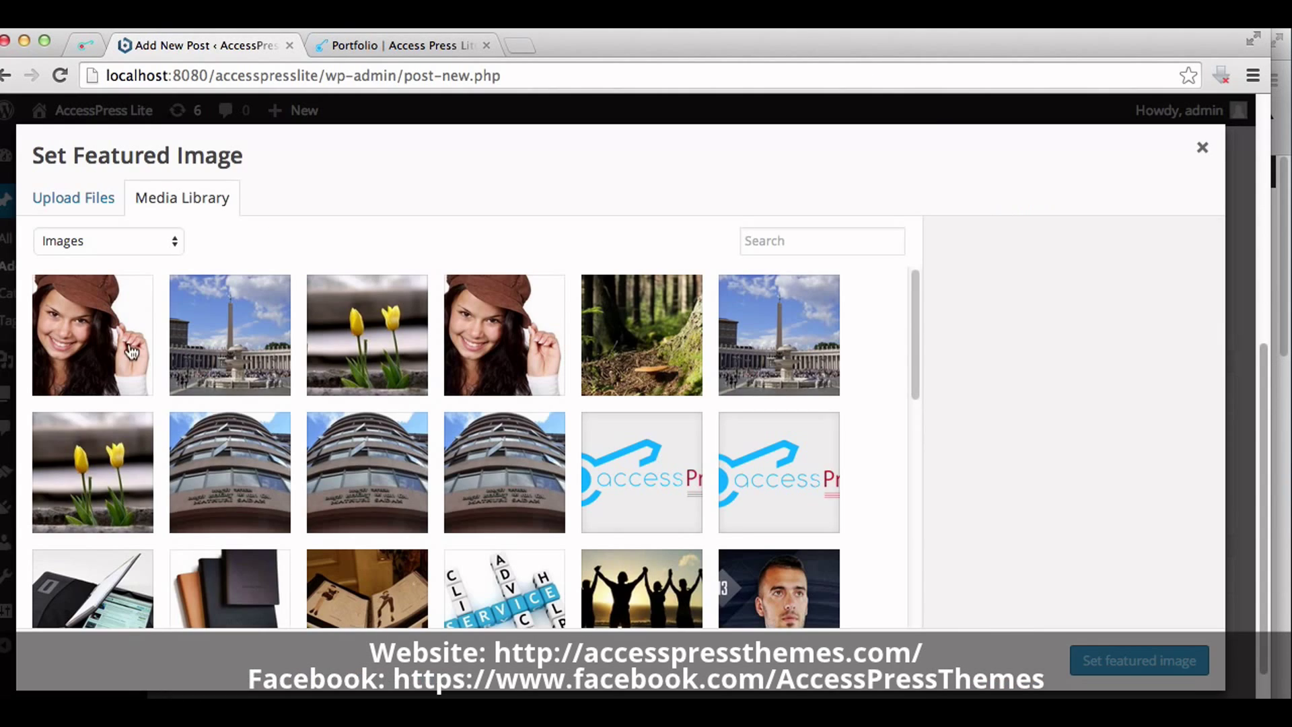
pyautogui.click(355, 360)
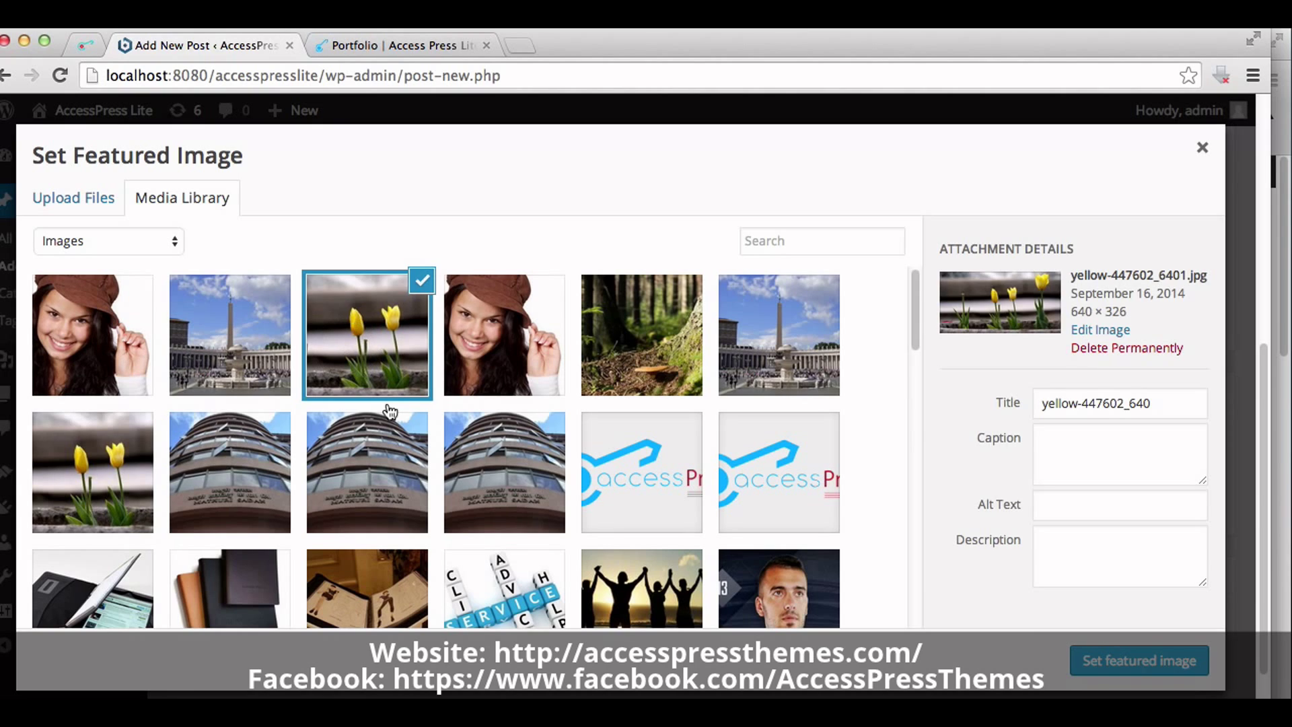
pyautogui.click(1077, 665)
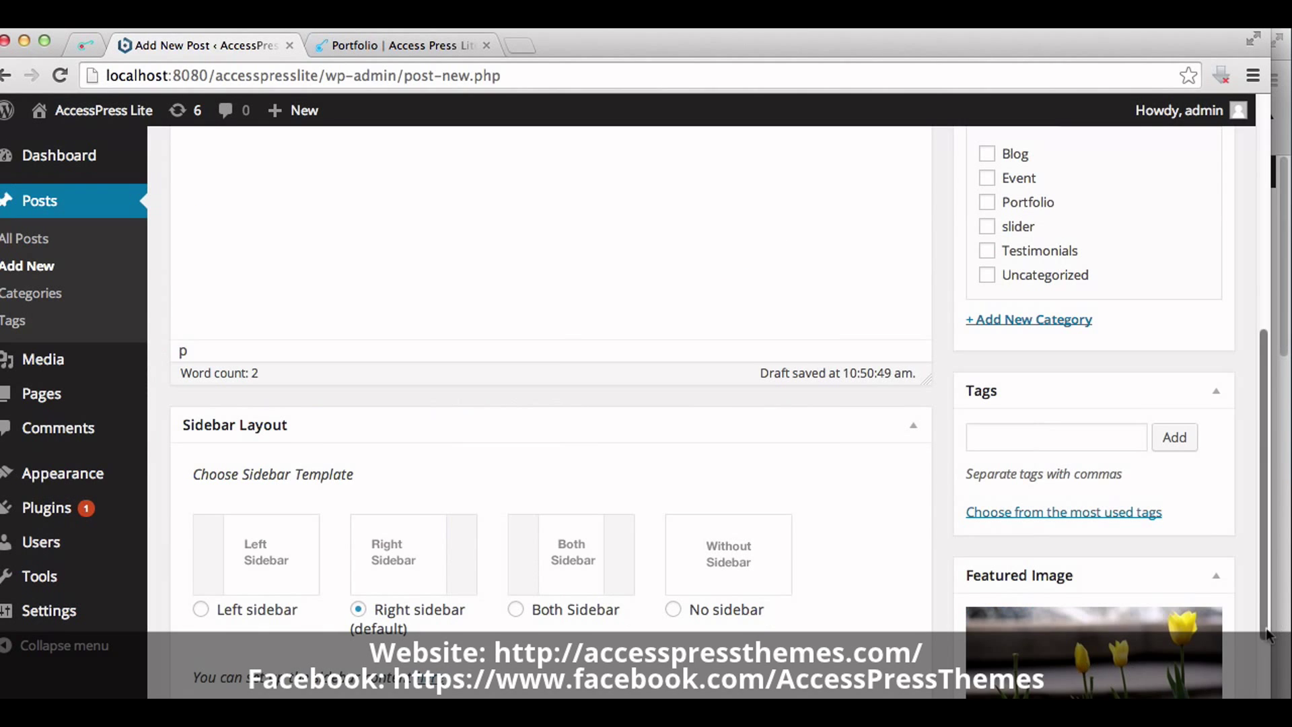
pyautogui.moveTo(1265, 633); pyautogui.dragTo(1260, 553)
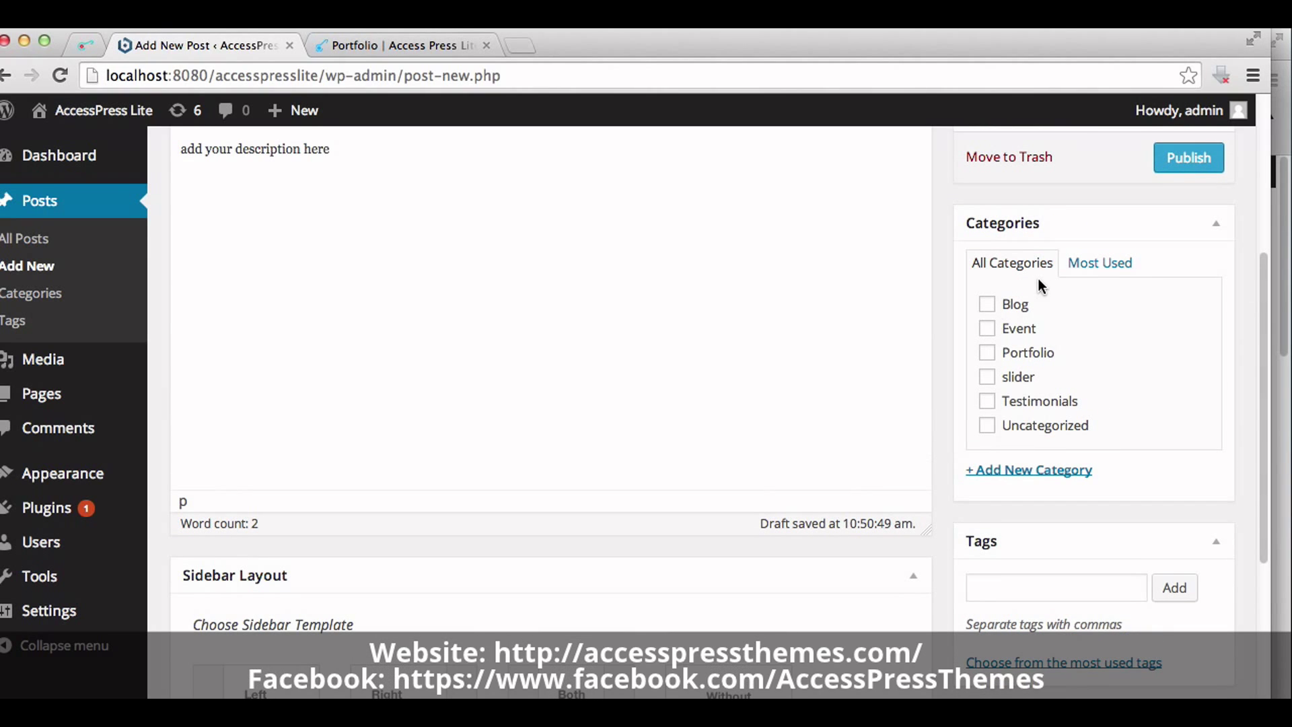
# Put the post in the Portfolio category and publish it.
pyautogui.click(987, 352)
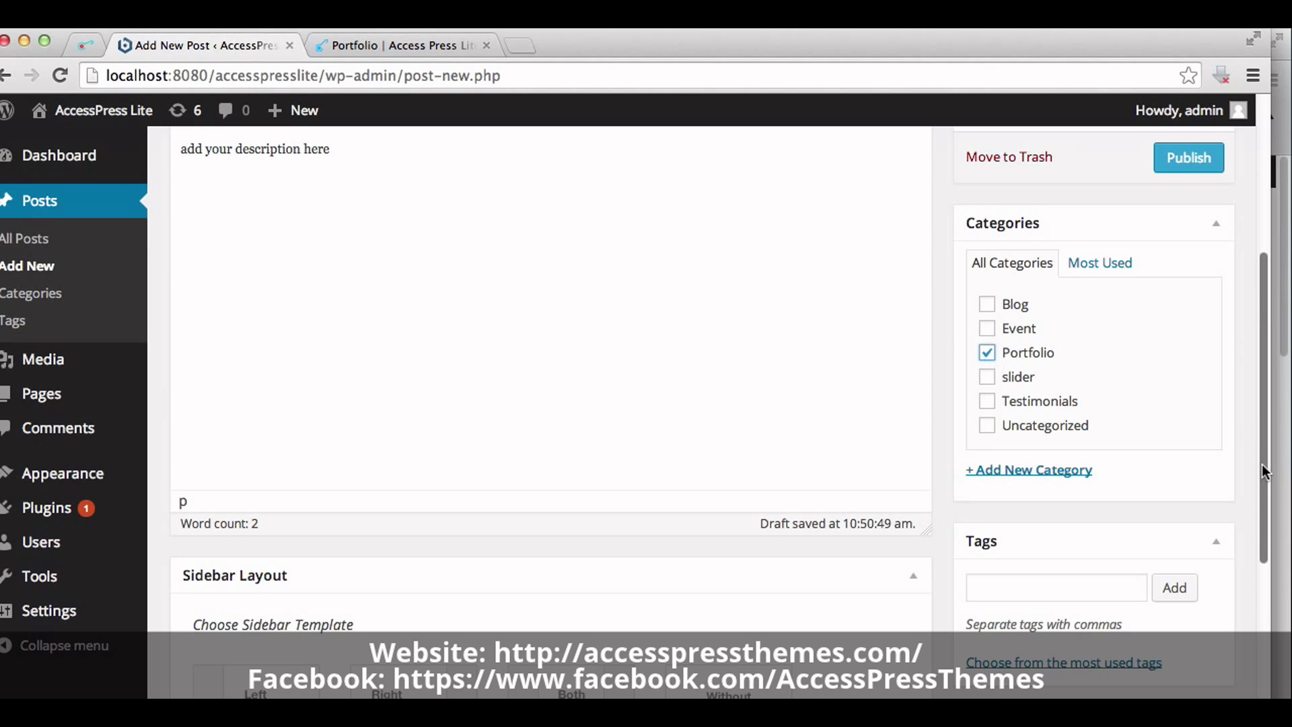
pyautogui.moveTo(1262, 471); pyautogui.dragTo(1249, 282)
pyautogui.click(1195, 471)
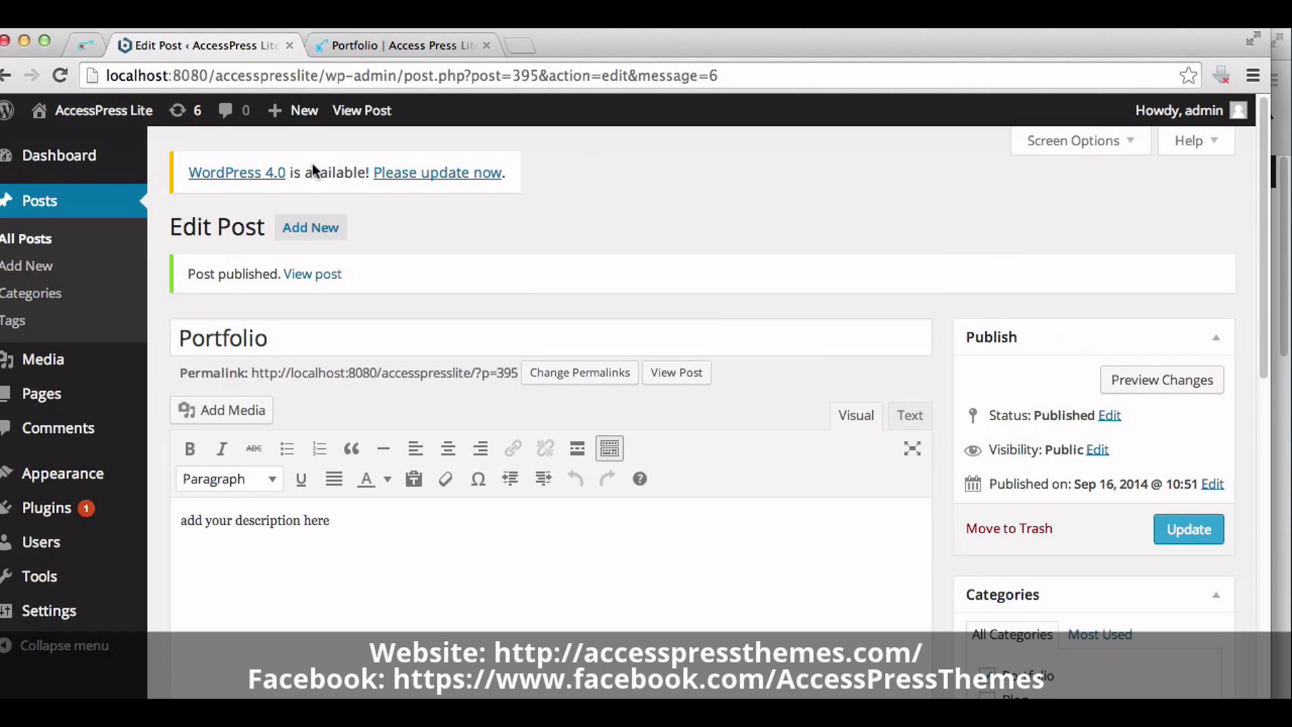
# Open the live site in a new tab and go to its Portfolio category page.
pyautogui.moveTo(103, 110)
pyautogui.rightClick(78, 140)
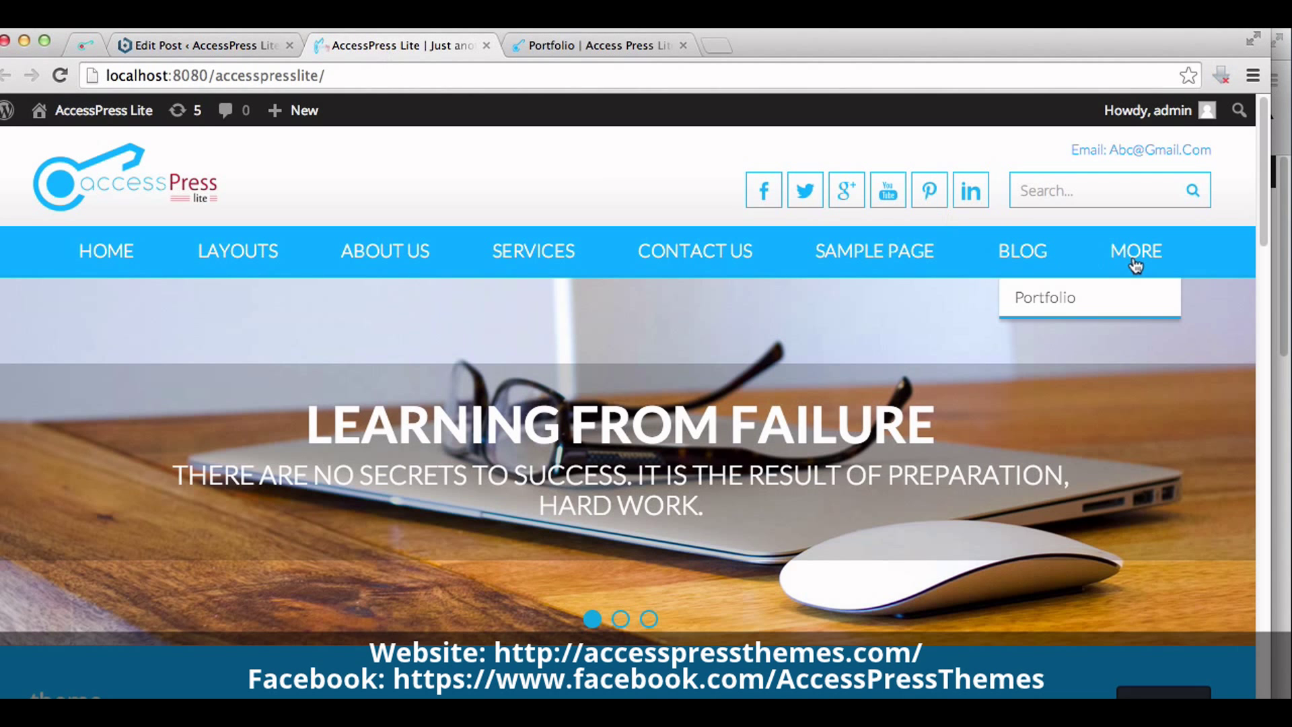
pyautogui.click(1056, 297)
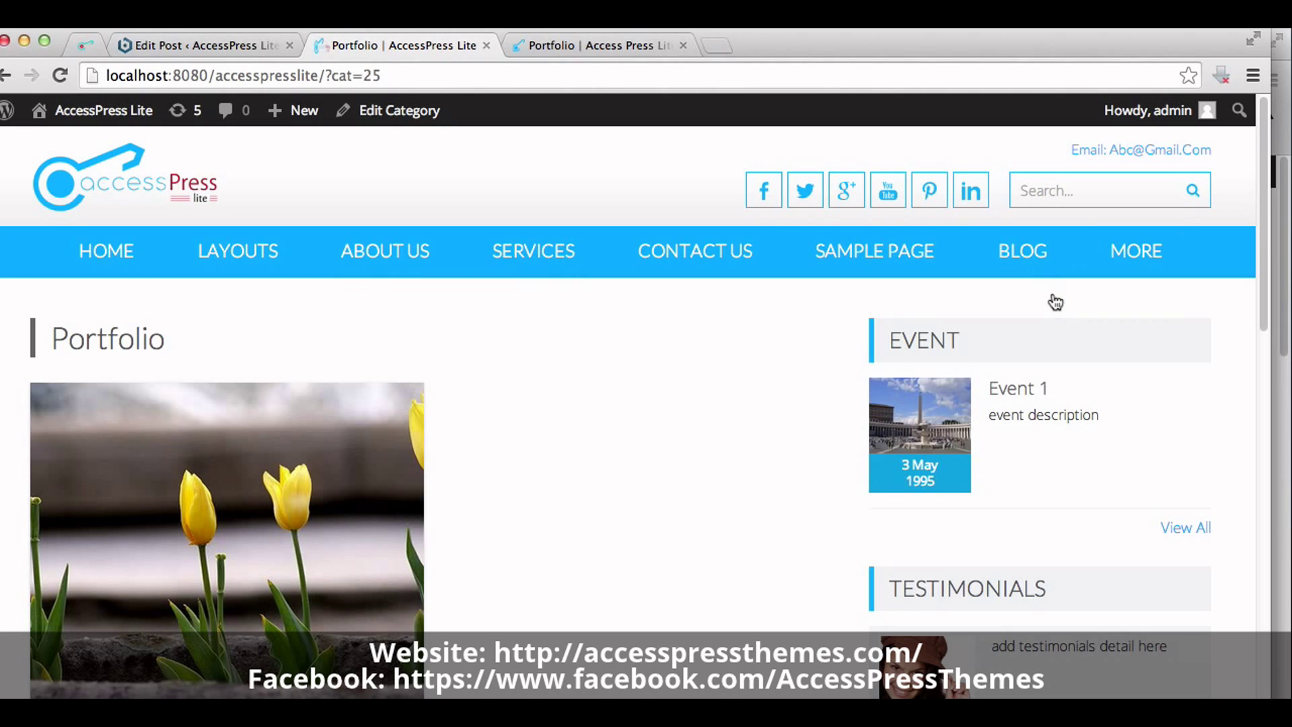
pyautogui.moveTo(223, 500)
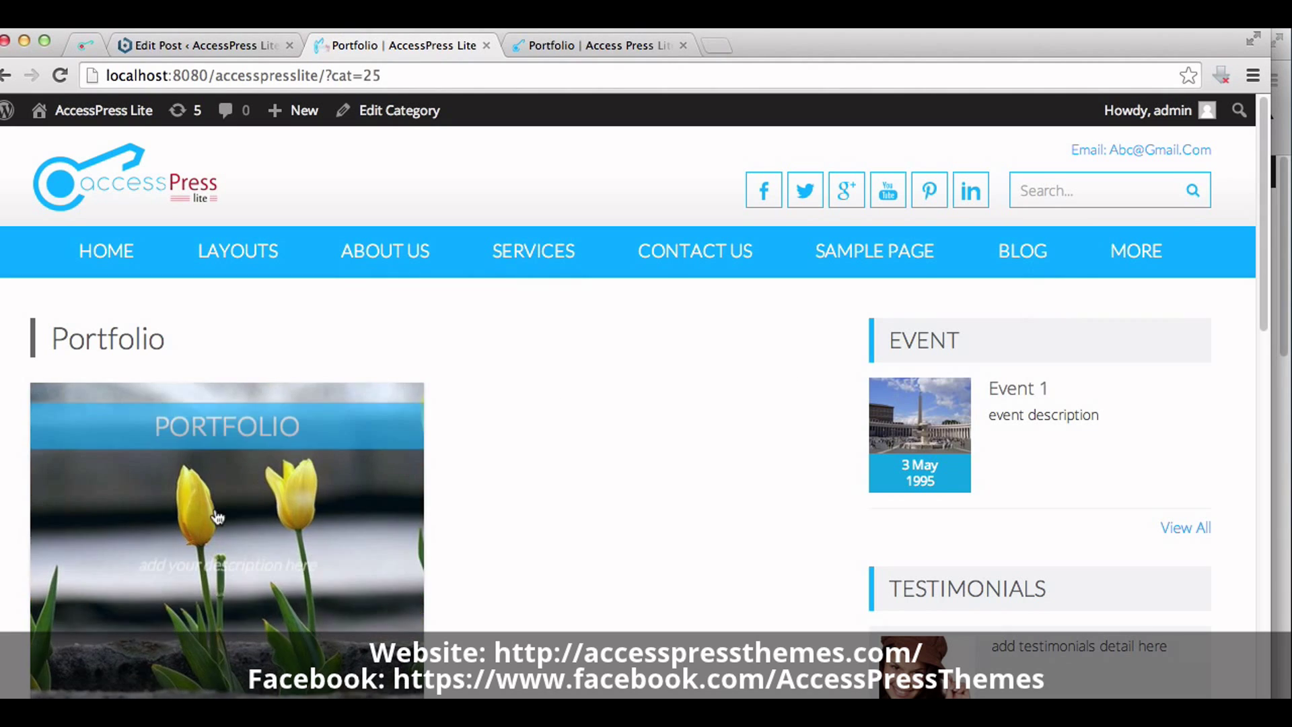